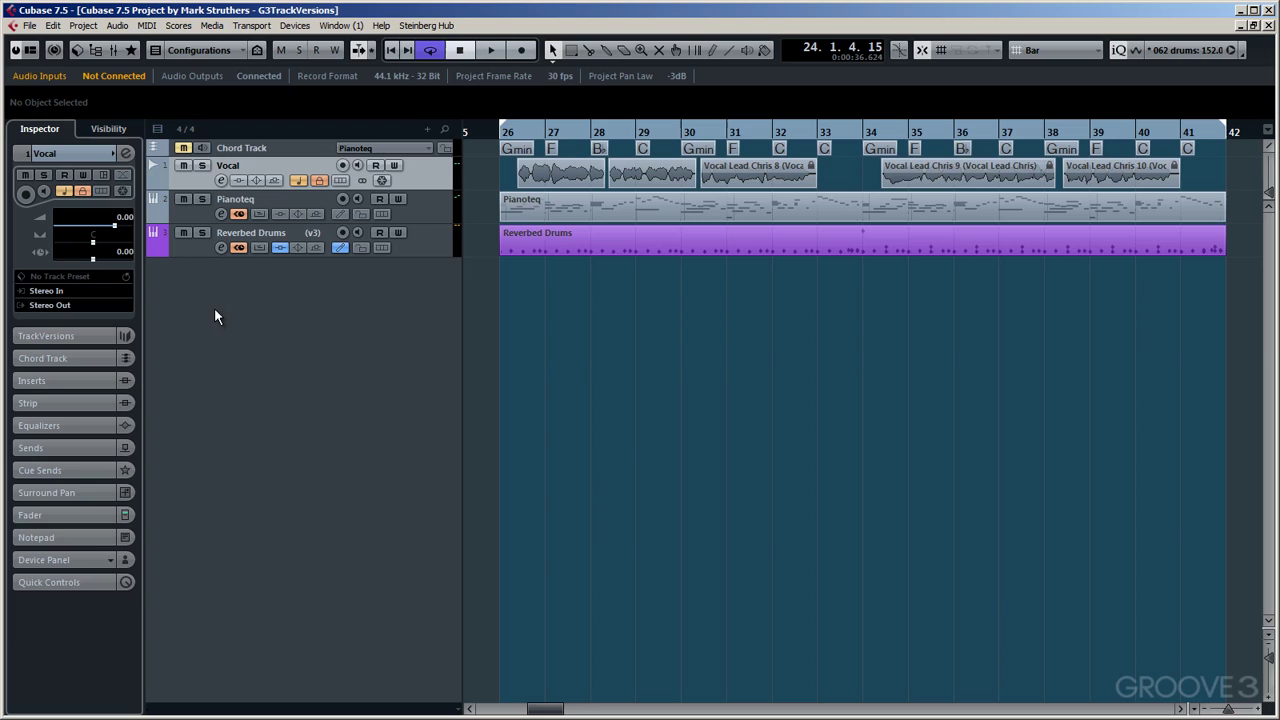
# Insert REVelation from Steinberg > Reverb into the Vocal track's first insert slot
pyautogui.click(89, 384)
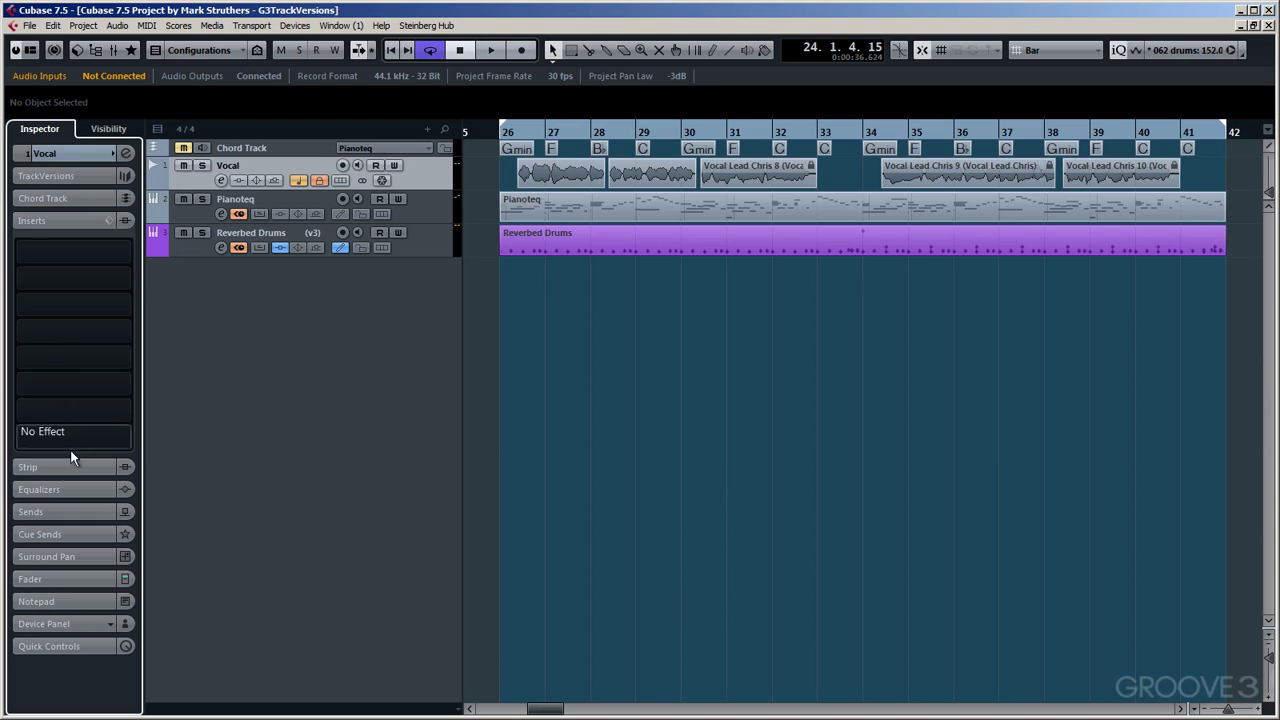
pyautogui.click(37, 512)
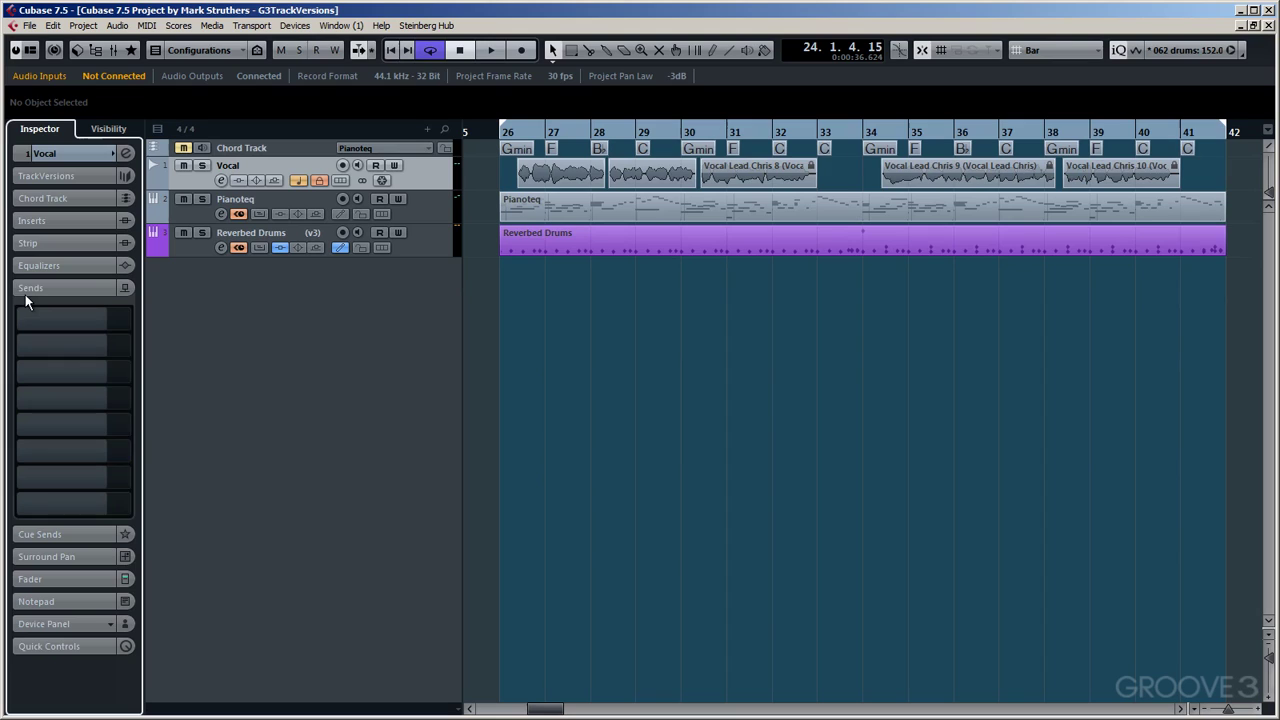
pyautogui.click(39, 221)
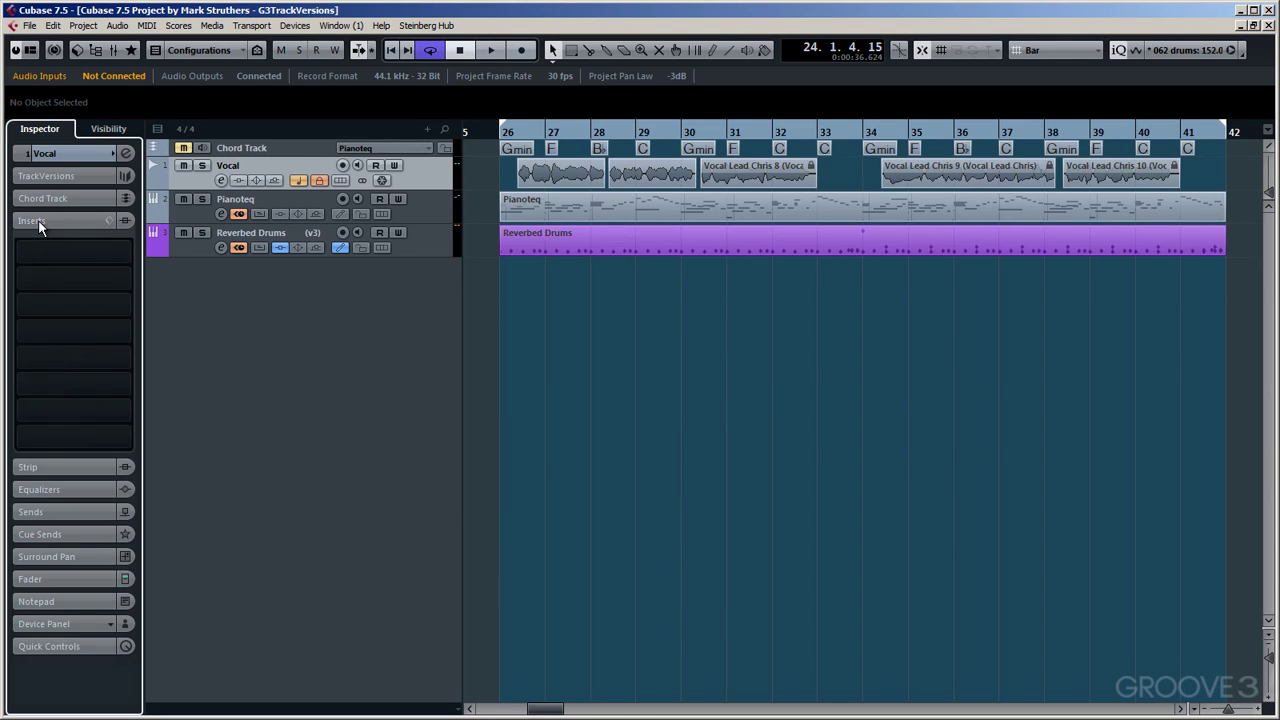
pyautogui.click(129, 252)
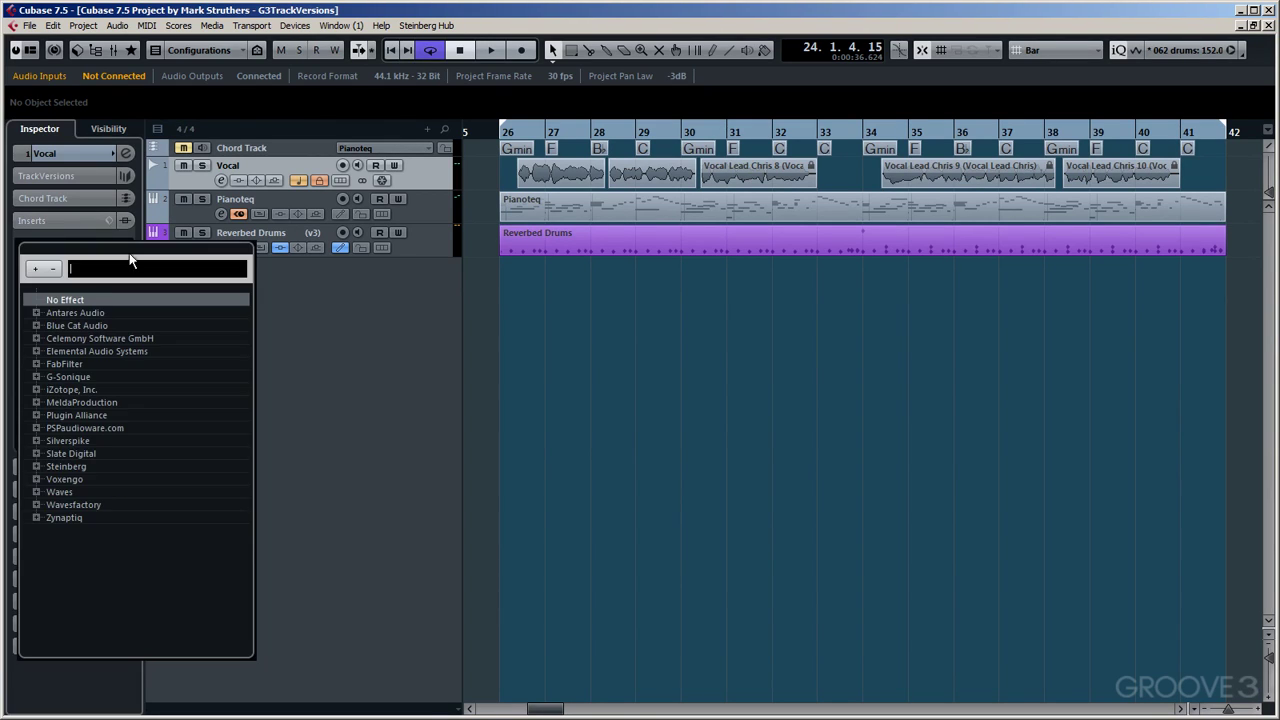
pyautogui.click(37, 466)
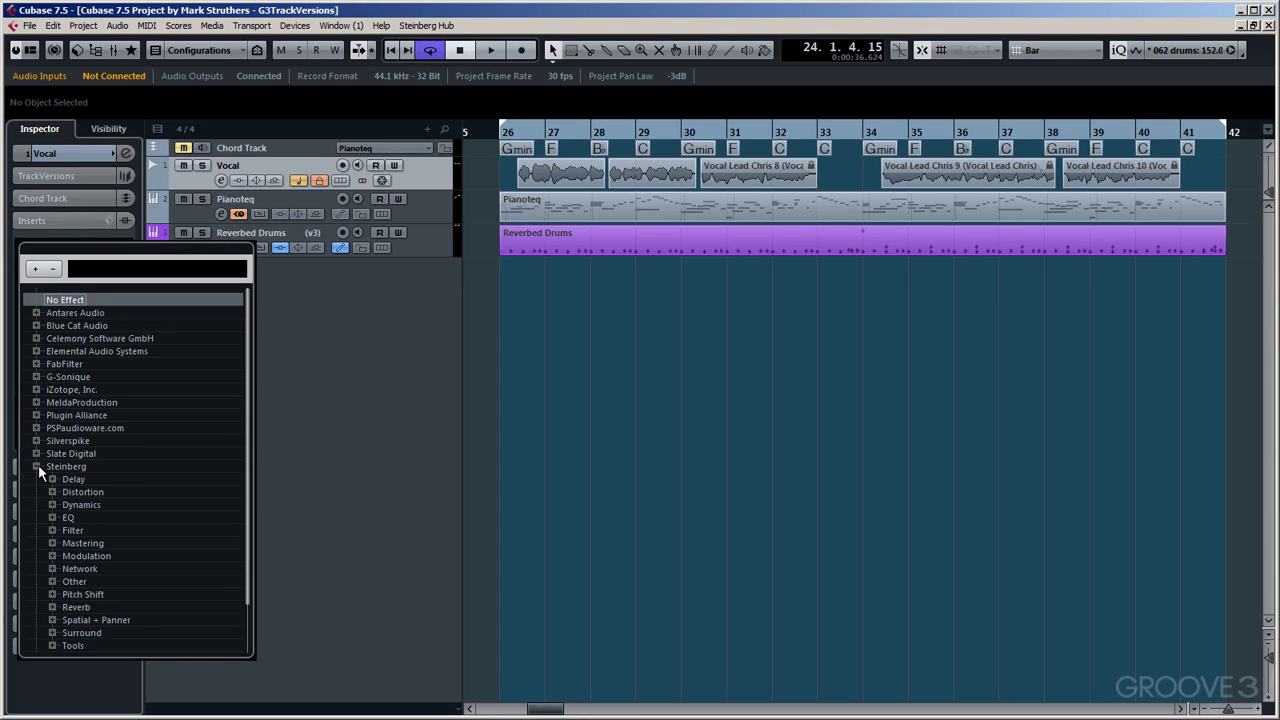
pyautogui.click(53, 605)
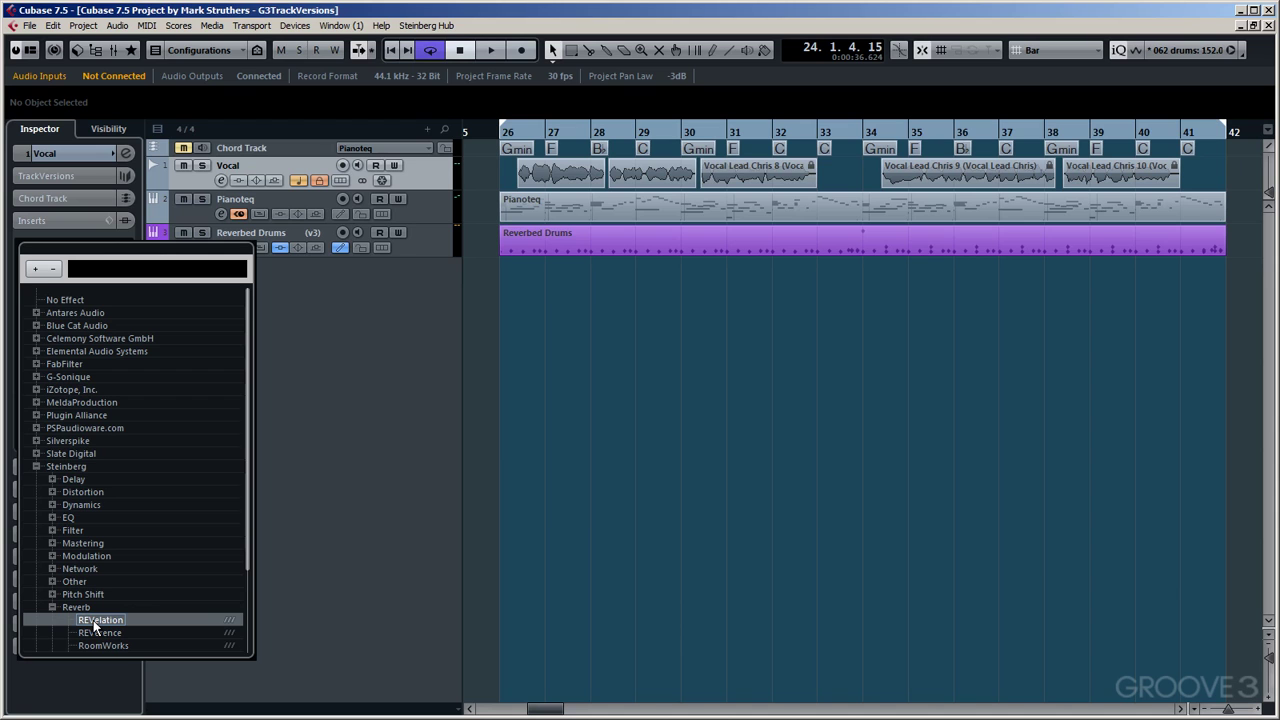
pyautogui.click(95, 621)
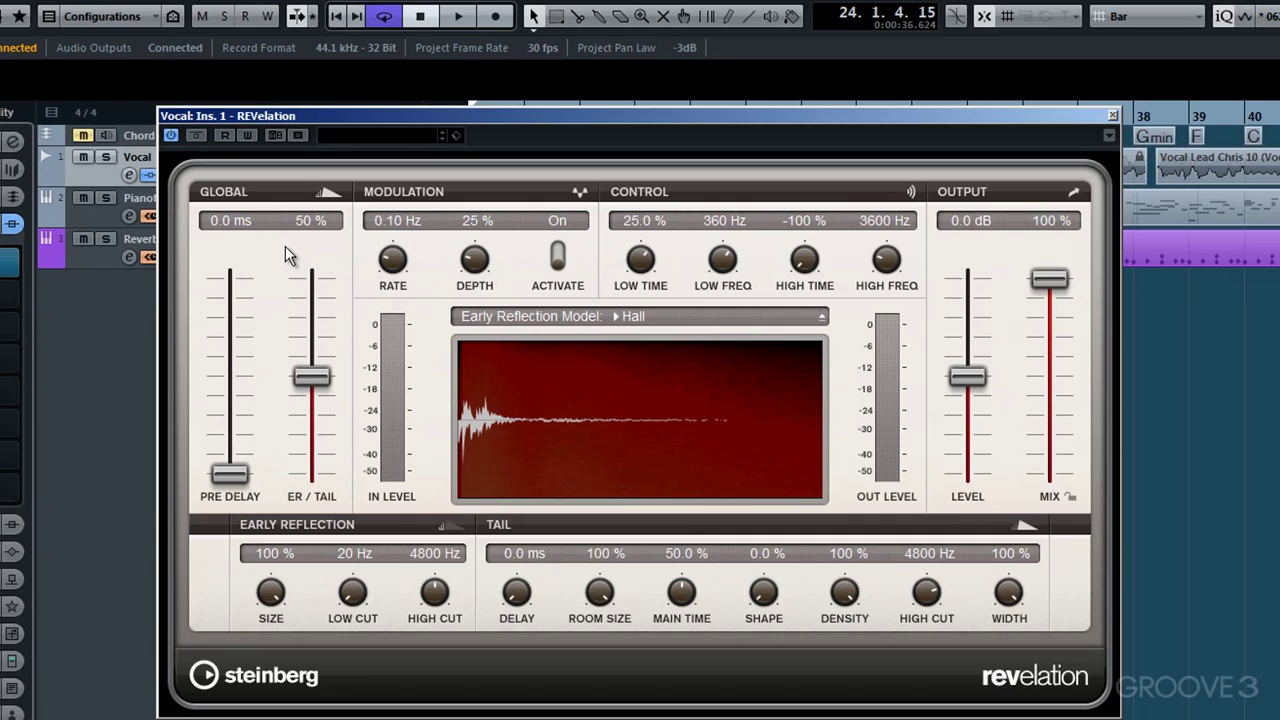
# Load REVelation's Ambience Natural preset from the preset browser
pyautogui.click(456, 136)
pyautogui.click(475, 157)
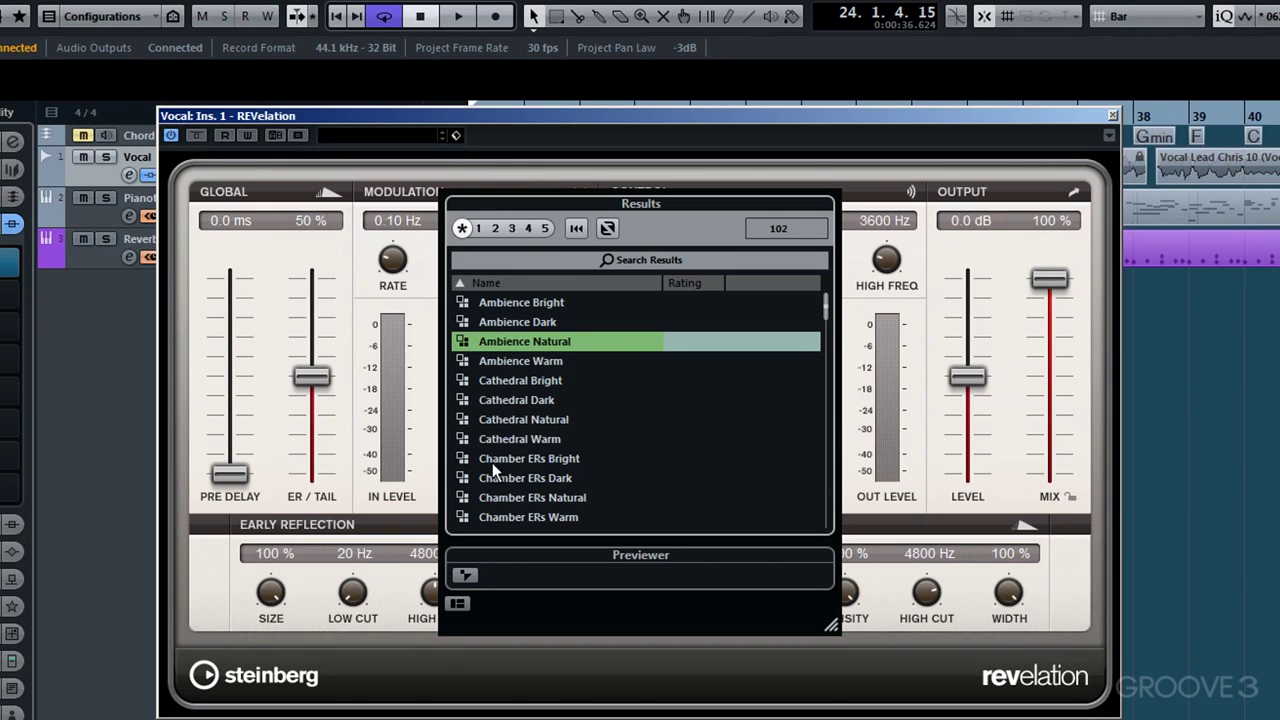
pyautogui.doubleClick(511, 341)
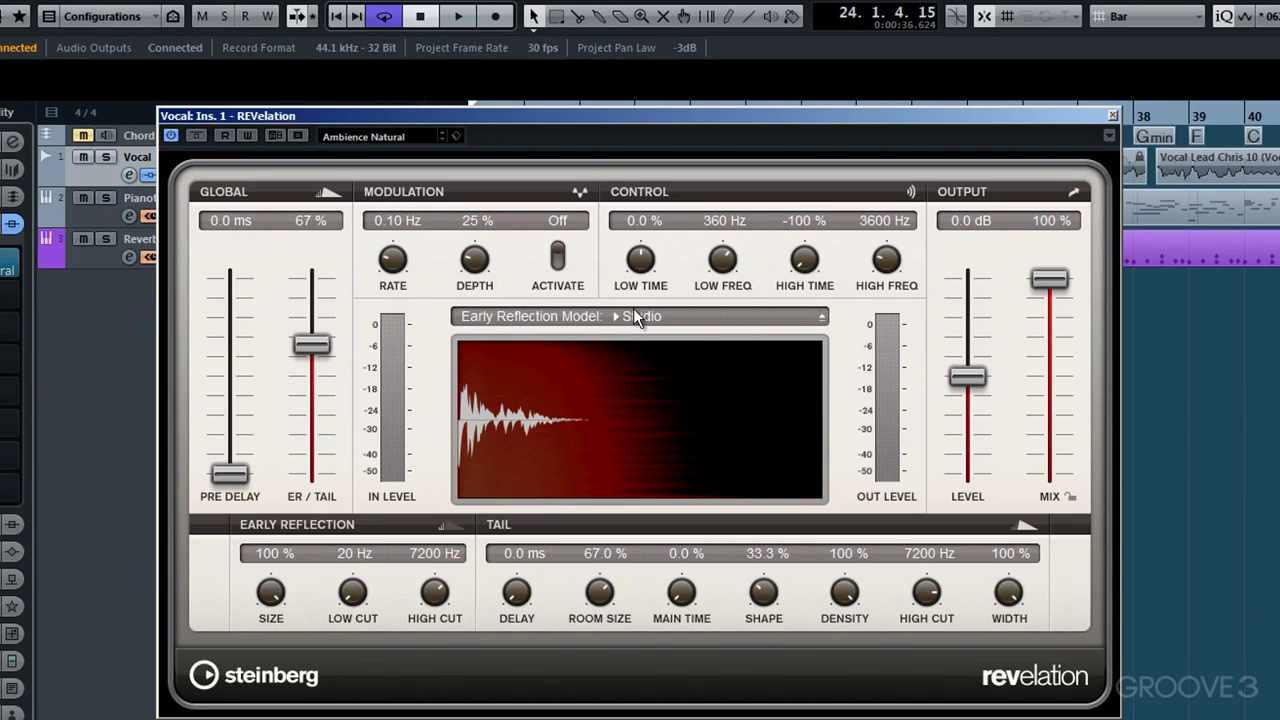
# Keep the Studio reflection model, drop the reverb mix to 25% and start playback
pyautogui.click(818, 320)
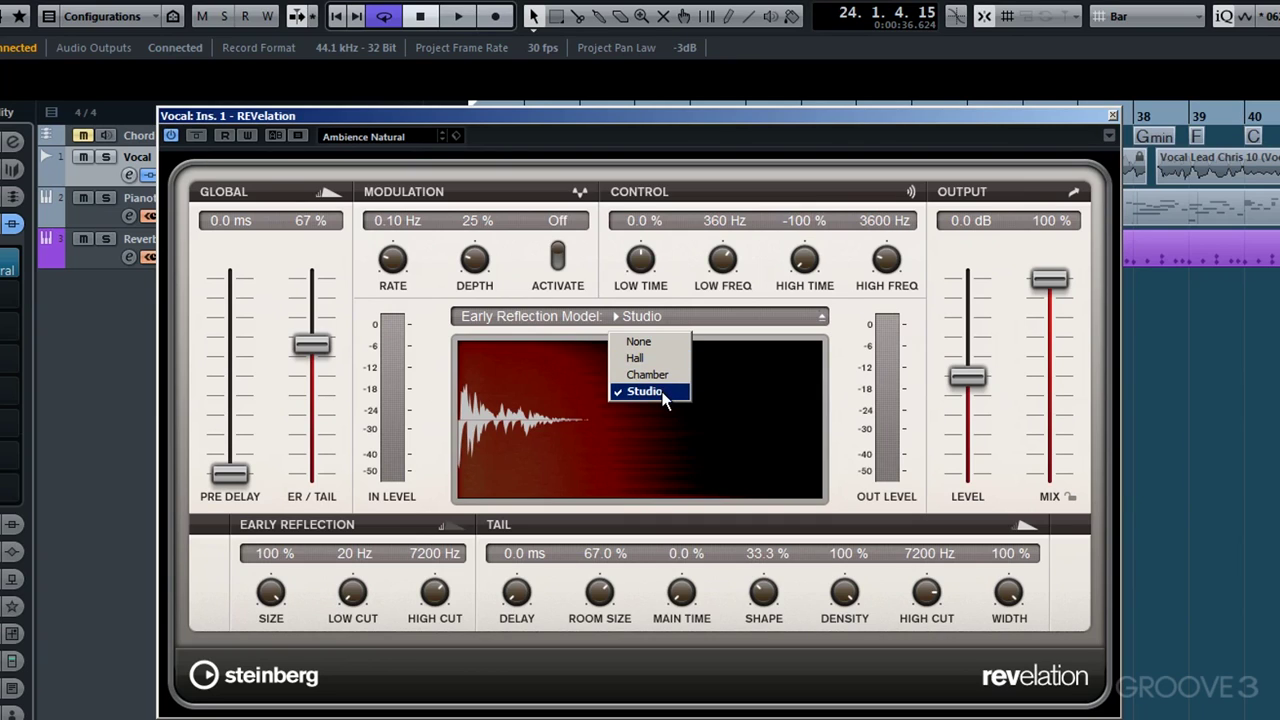
pyautogui.click(606, 300)
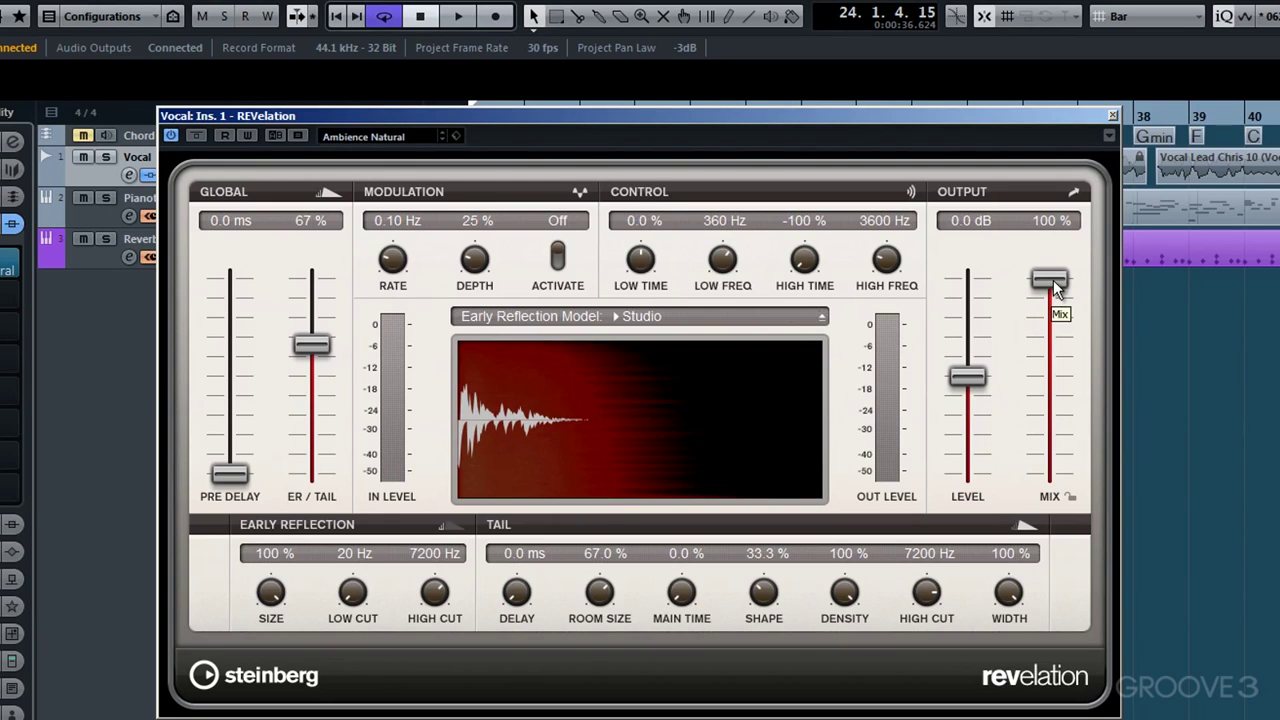
pyautogui.moveTo(1053, 280); pyautogui.dragTo(1055, 430)
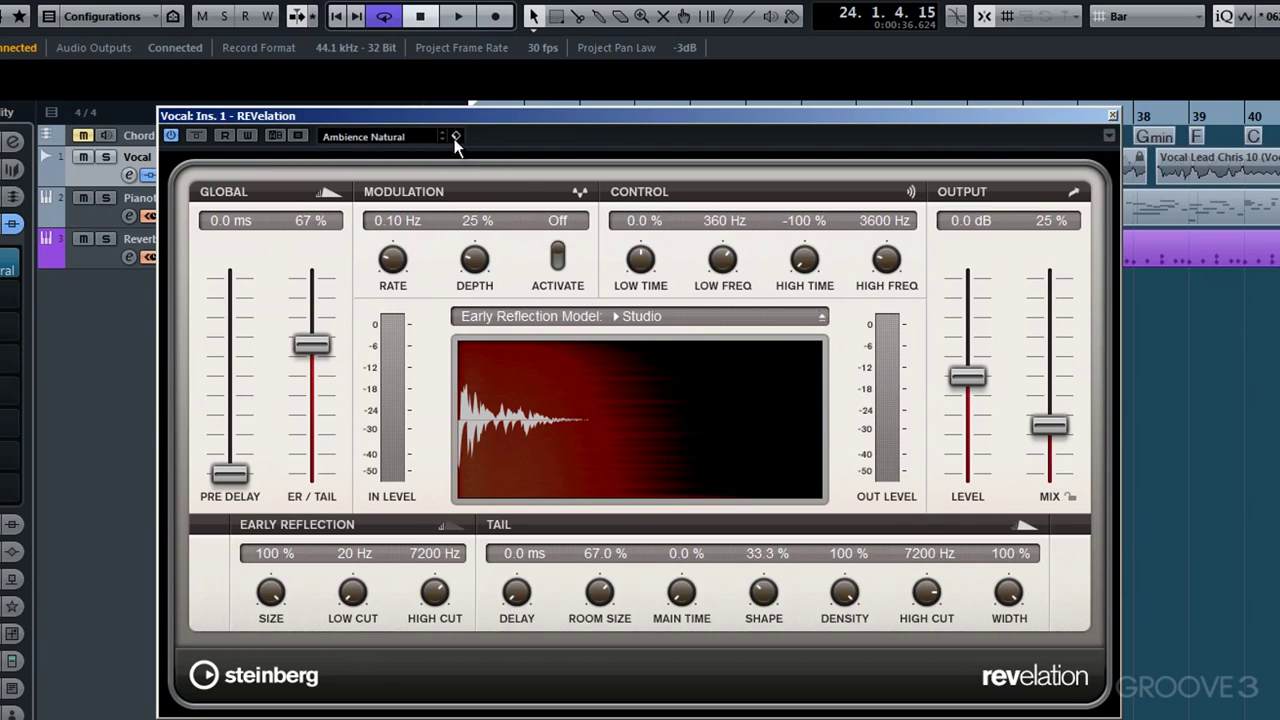
pyautogui.click(457, 18)
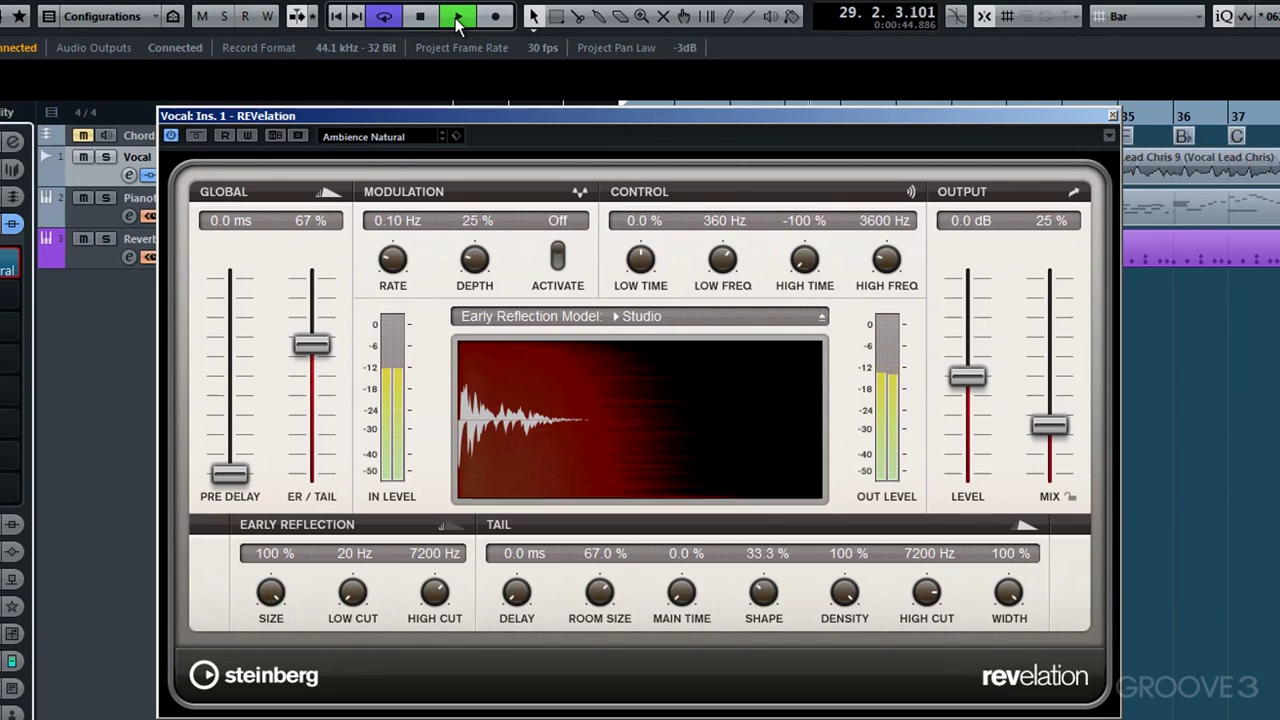
# Solo the Vocal track, then stop playback and return to the start position
pyautogui.click(108, 158)
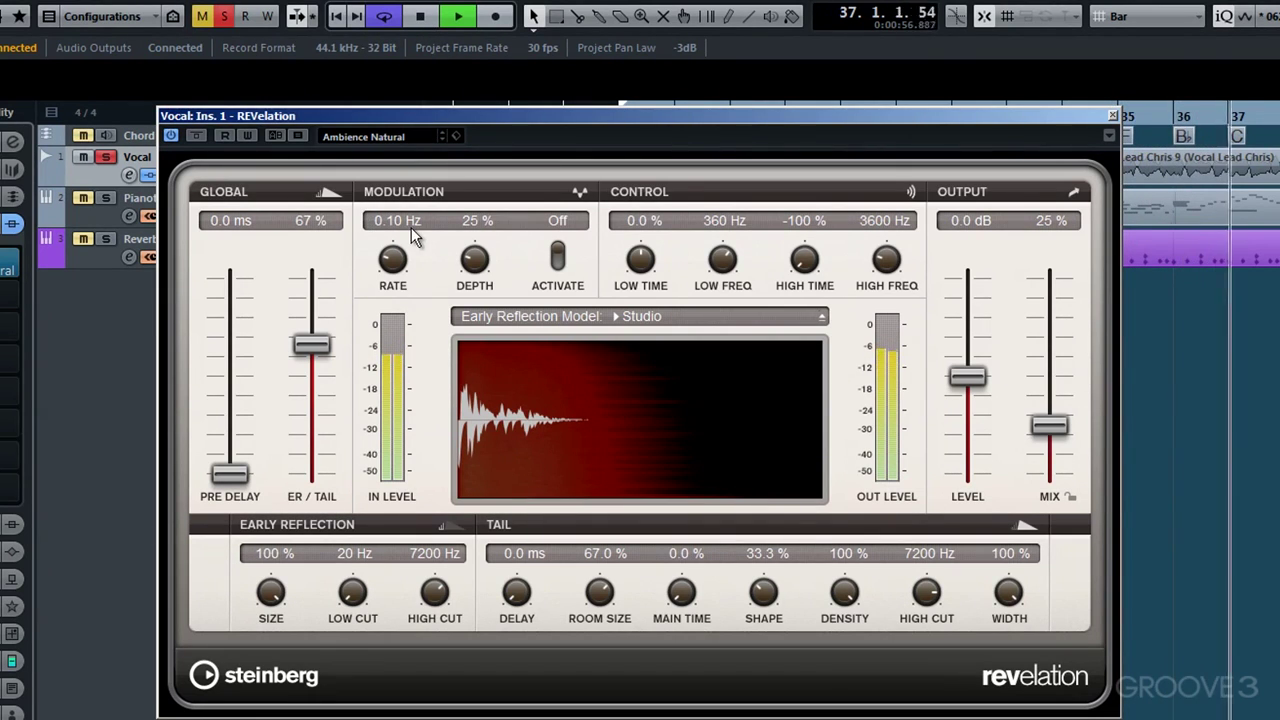
pyautogui.click(424, 17)
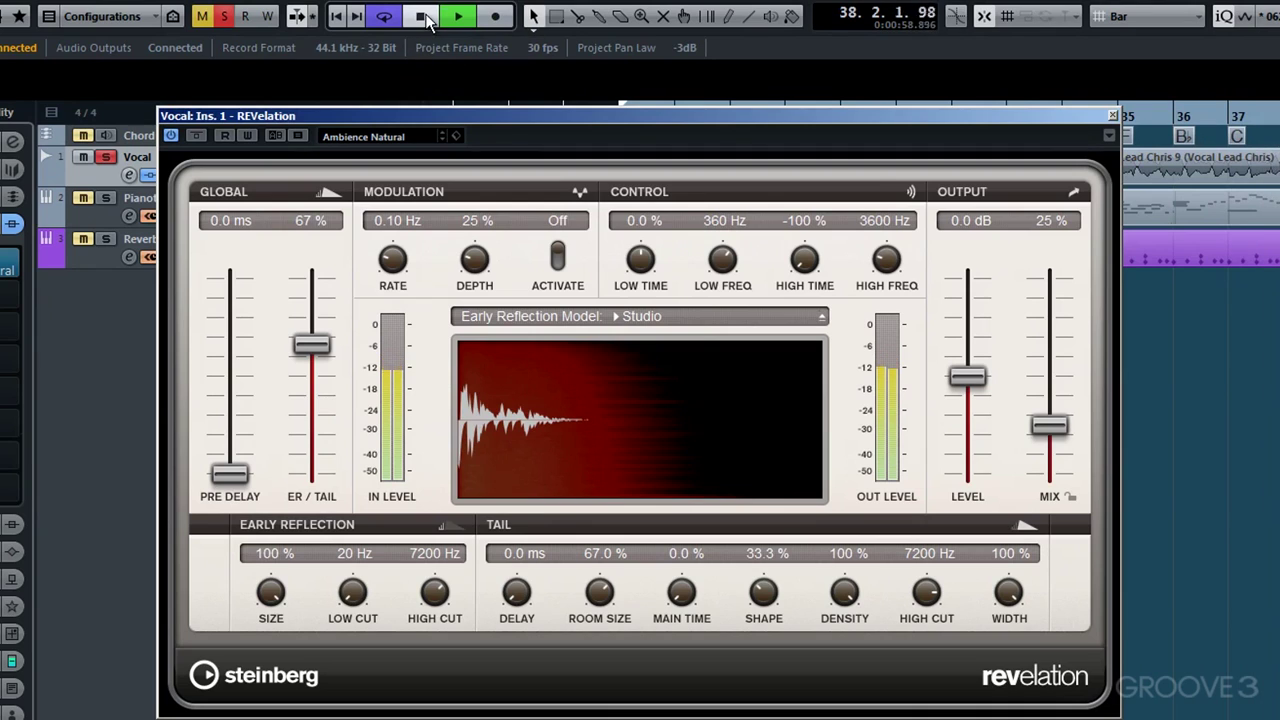
pyautogui.click(424, 17)
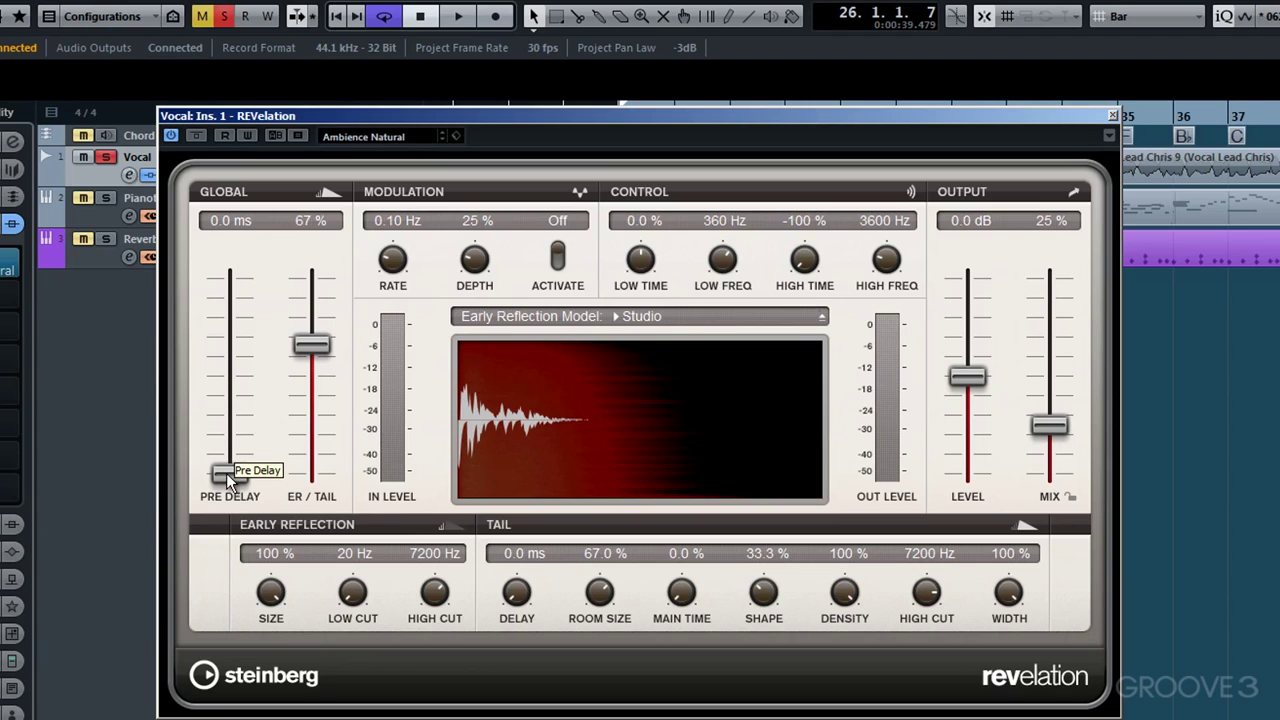
# Adjust the Pre Delay fader and confirm a 99 ms pre-delay
pyautogui.moveTo(226, 473); pyautogui.dragTo(237, 416)
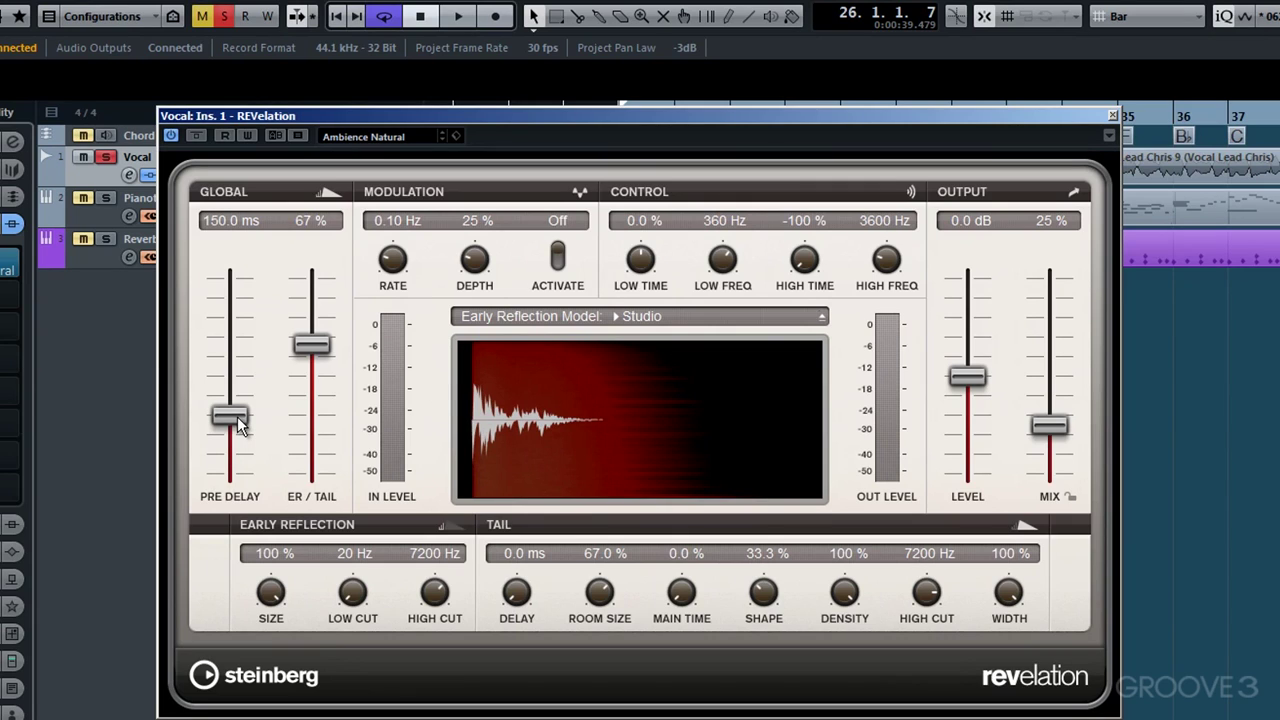
pyautogui.moveTo(237, 416); pyautogui.dragTo(238, 437)
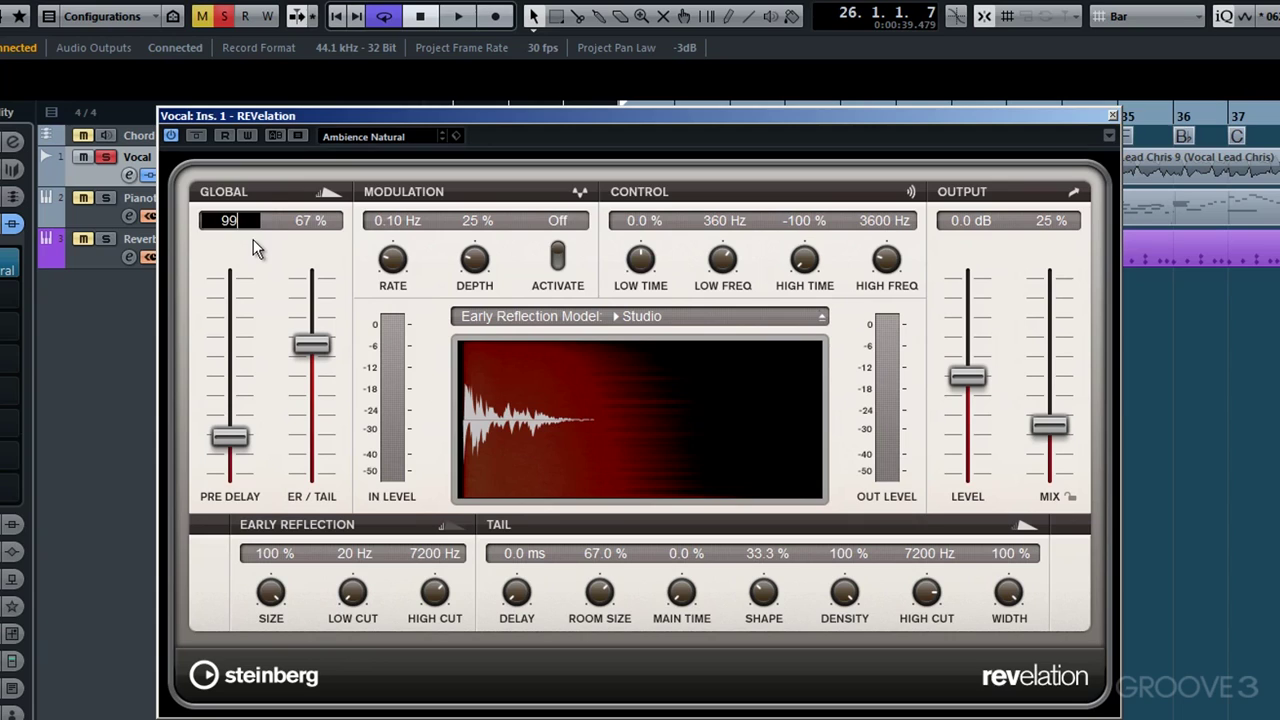
pyautogui.press('Return')
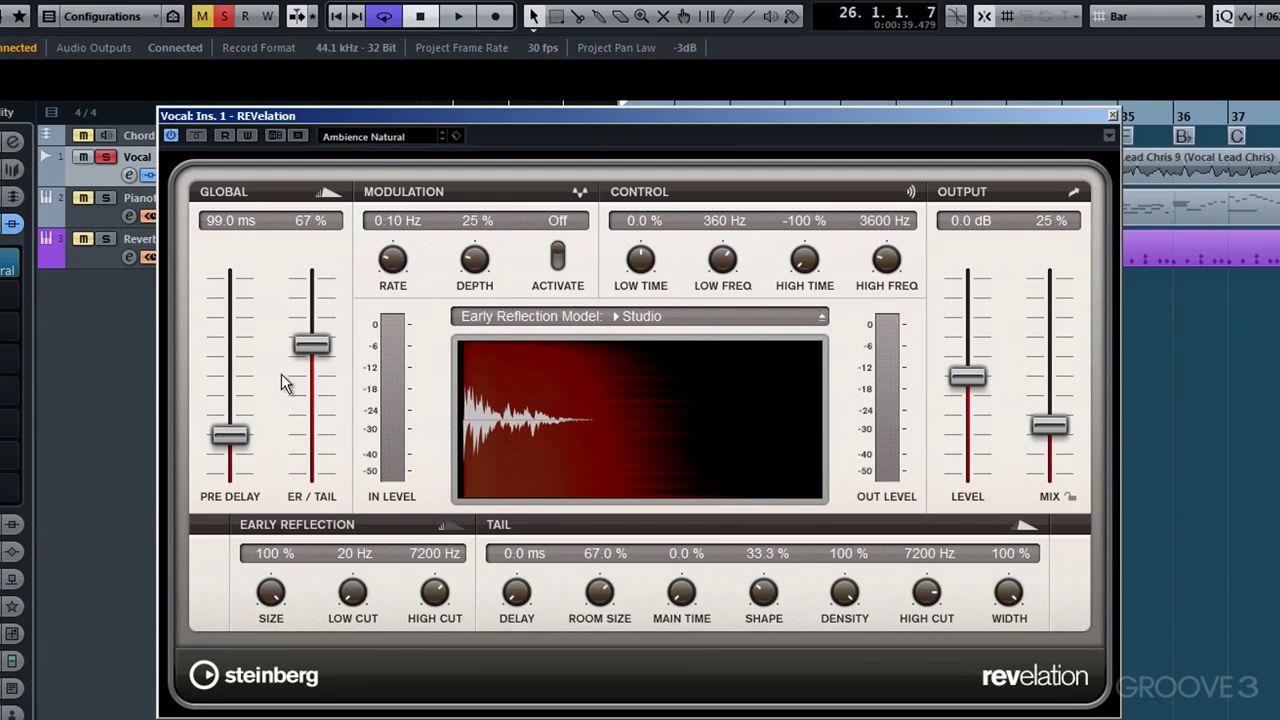
# Audition and set the pre-delay to 400 ms, then lower the ER/Tail balance to 25%
pyautogui.click(456, 17)
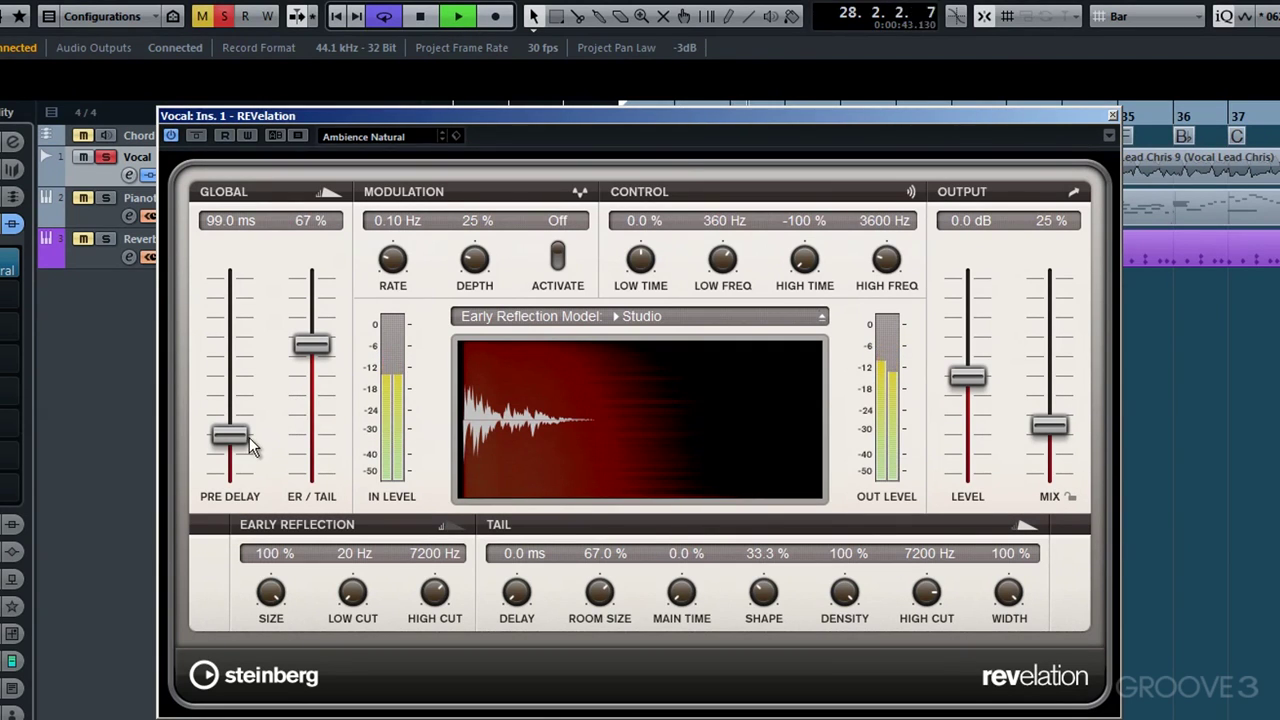
pyautogui.moveTo(248, 437); pyautogui.dragTo(241, 397)
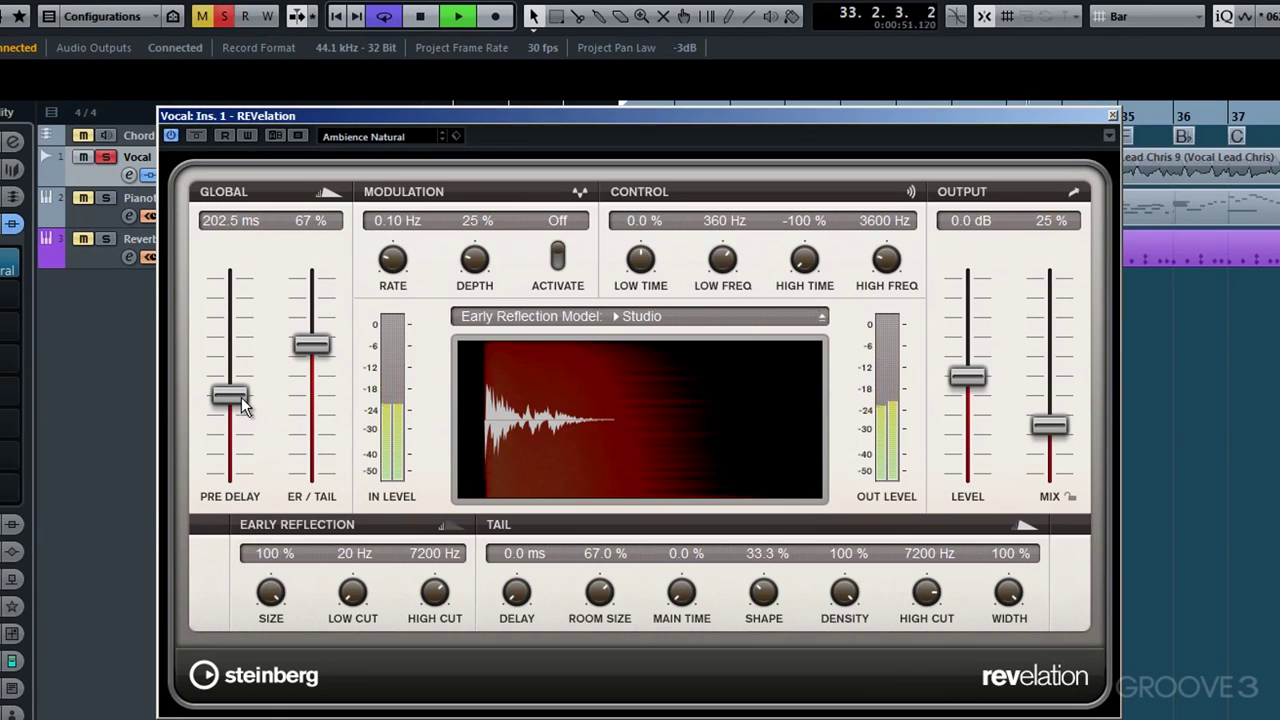
pyautogui.moveTo(241, 397); pyautogui.dragTo(241, 315)
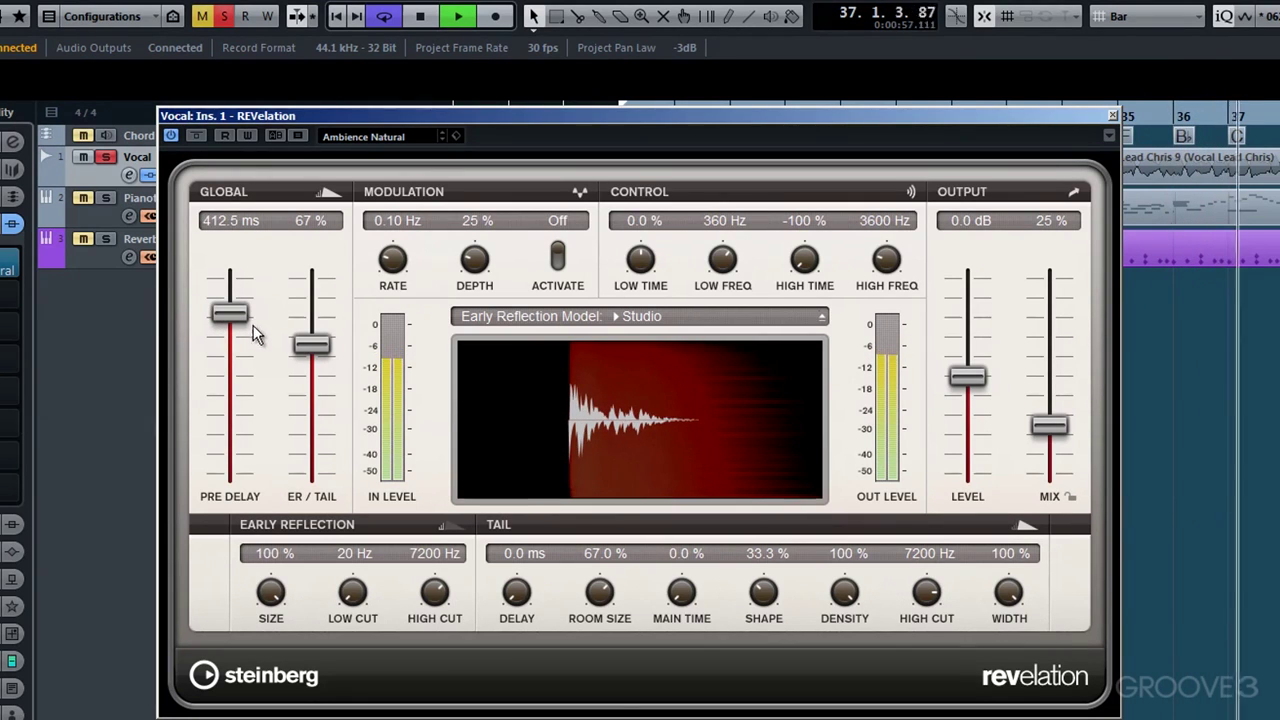
pyautogui.click(418, 17)
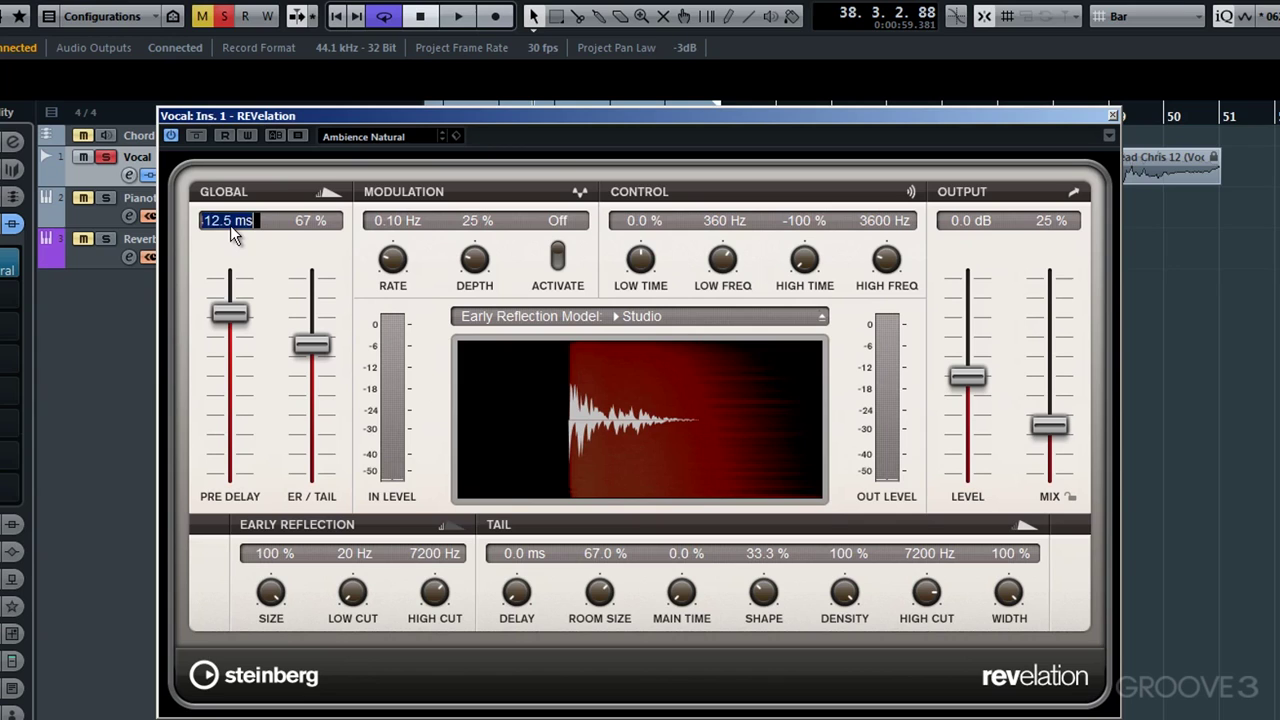
pyautogui.press('Return')
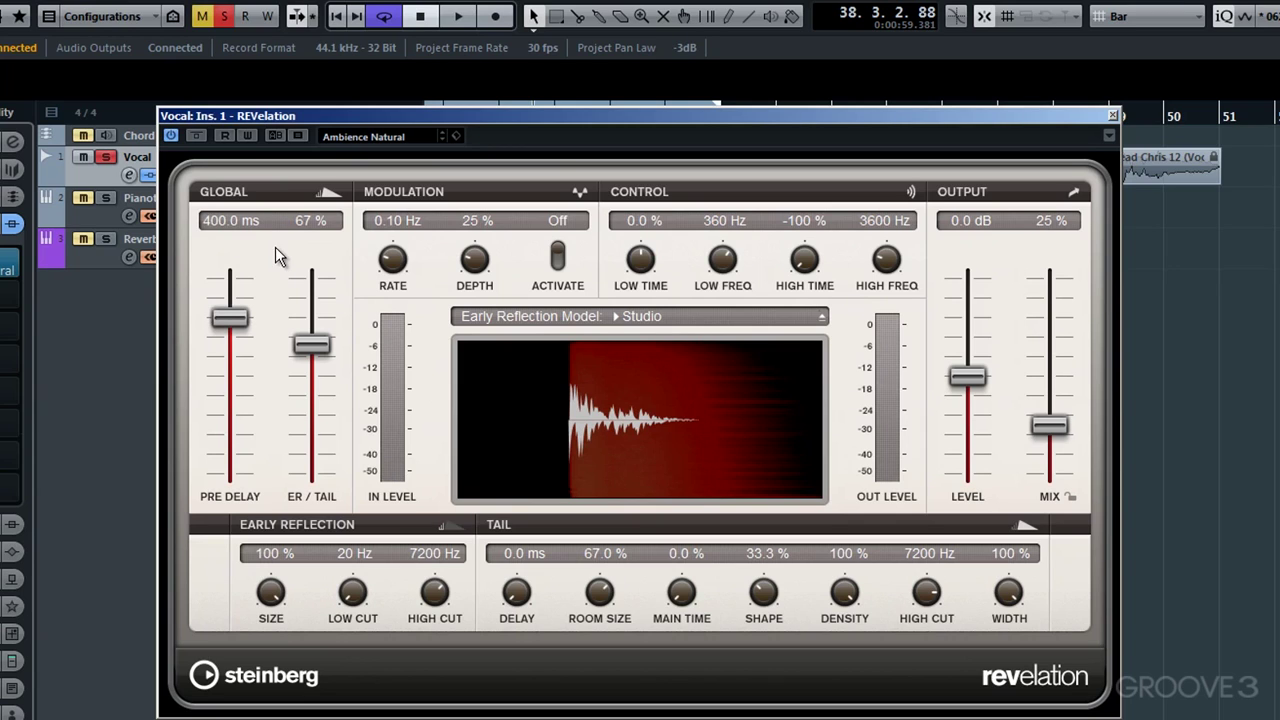
pyautogui.moveTo(310, 342); pyautogui.dragTo(313, 423)
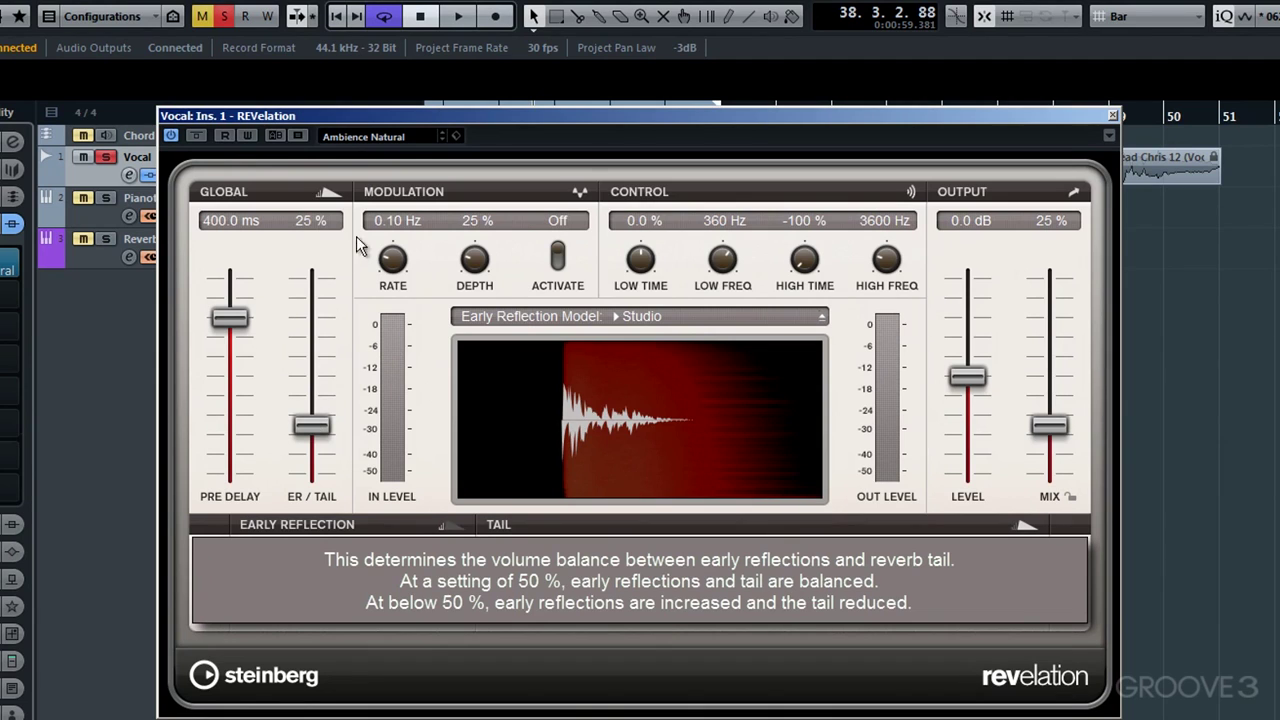
# Restart playback from bar 26, pull the reverb mix down and unsolo the Vocal track
pyautogui.click(421, 18)
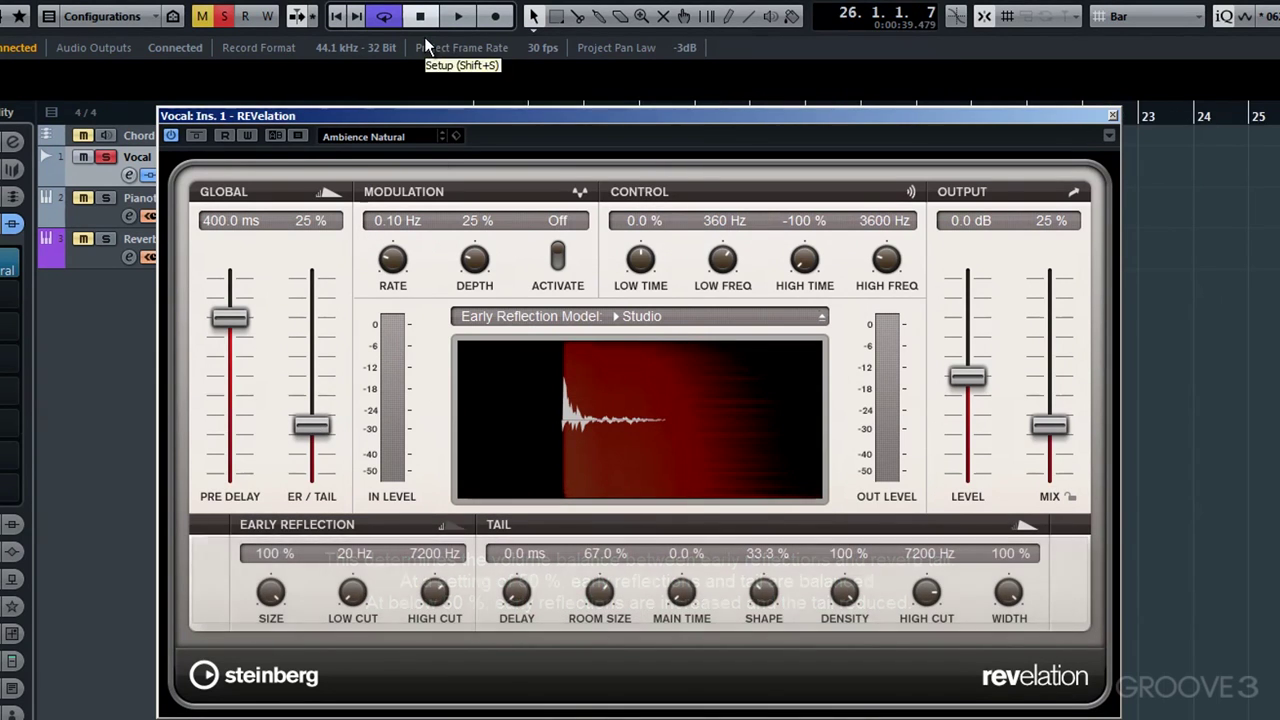
pyautogui.click(459, 17)
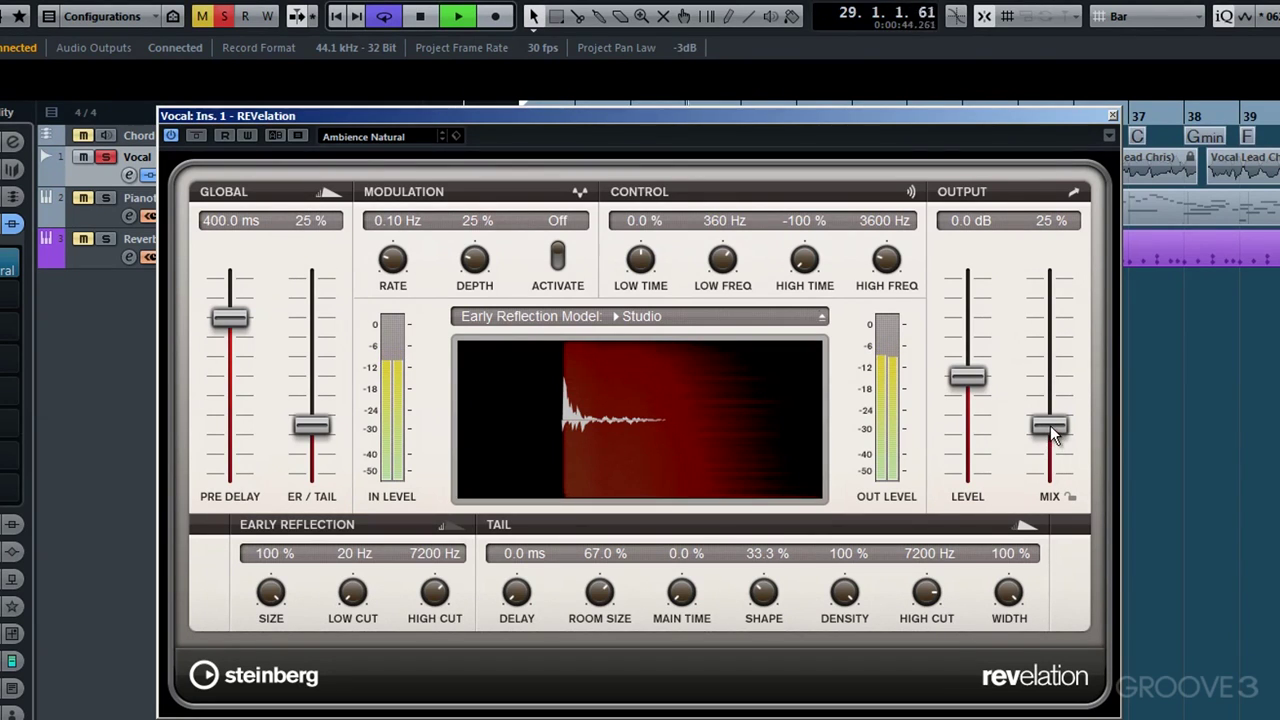
pyautogui.moveTo(1050, 431); pyautogui.dragTo(1049, 455)
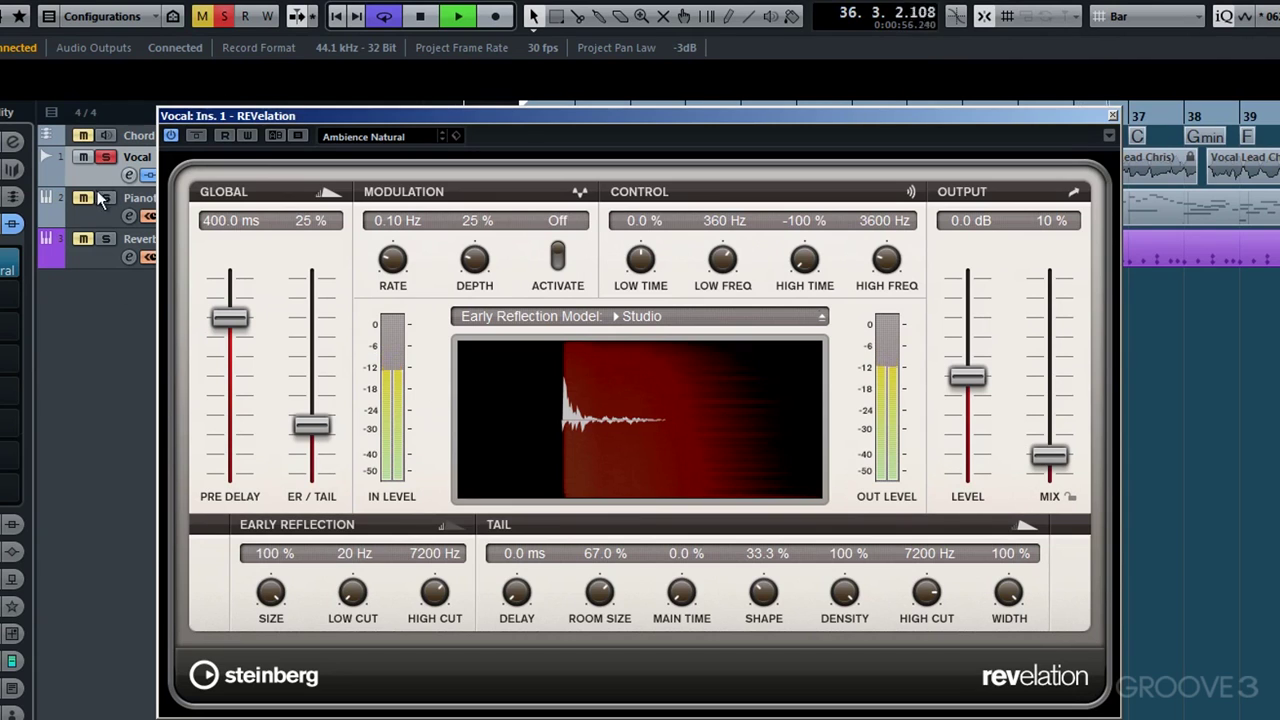
pyautogui.press('s')
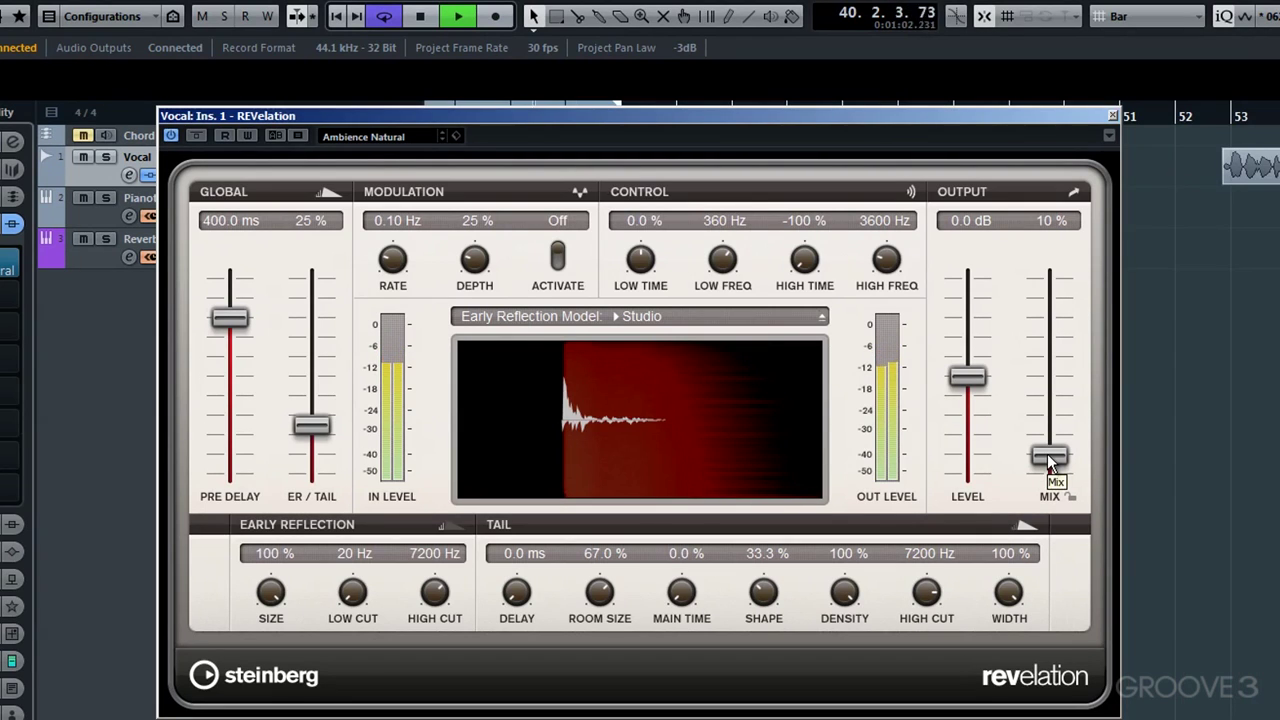
# Enter an exact REVelation mix value of 15%
pyautogui.moveTo(1047, 453)
pyautogui.mouseDown()
pyautogui.moveTo(1047, 415)
pyautogui.moveTo(1044, 440)
pyautogui.mouseUp()
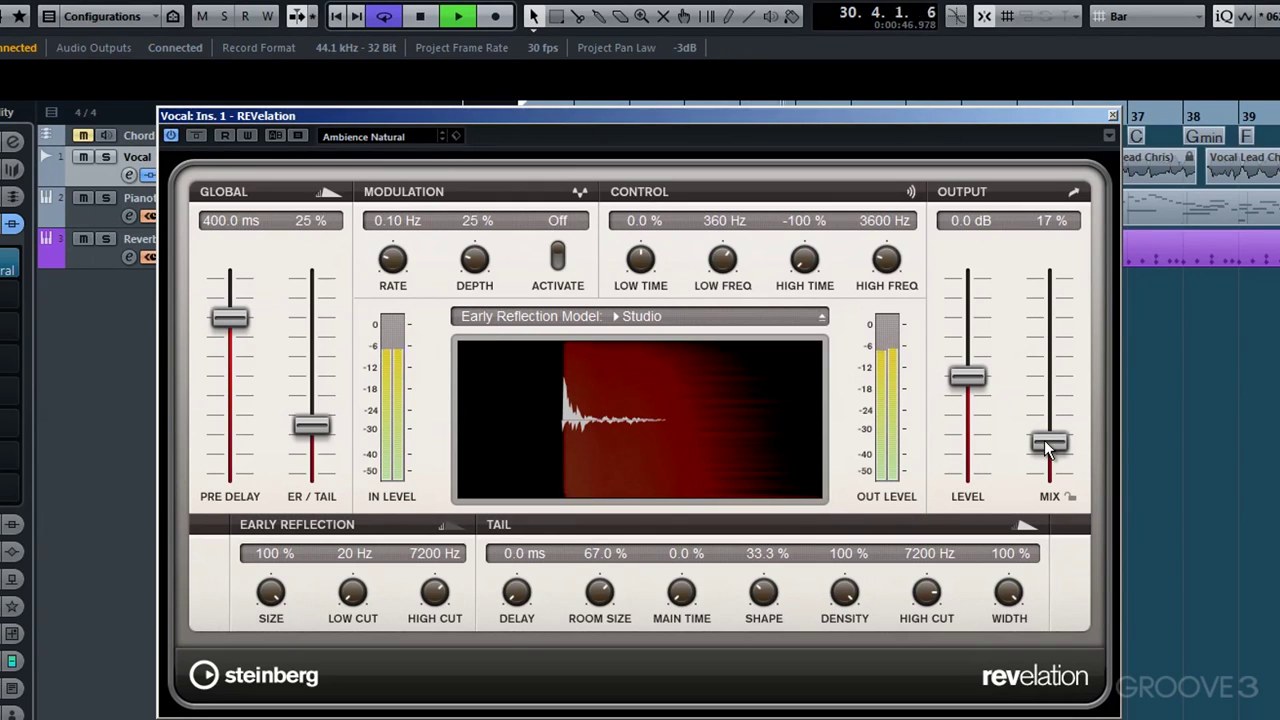
pyautogui.click(1063, 226)
pyautogui.write('15')
pyautogui.press('Return')
# Turn on modulation, re-solo Vocal, start playback and raise modulation depth to 67%
pyautogui.click(558, 267)
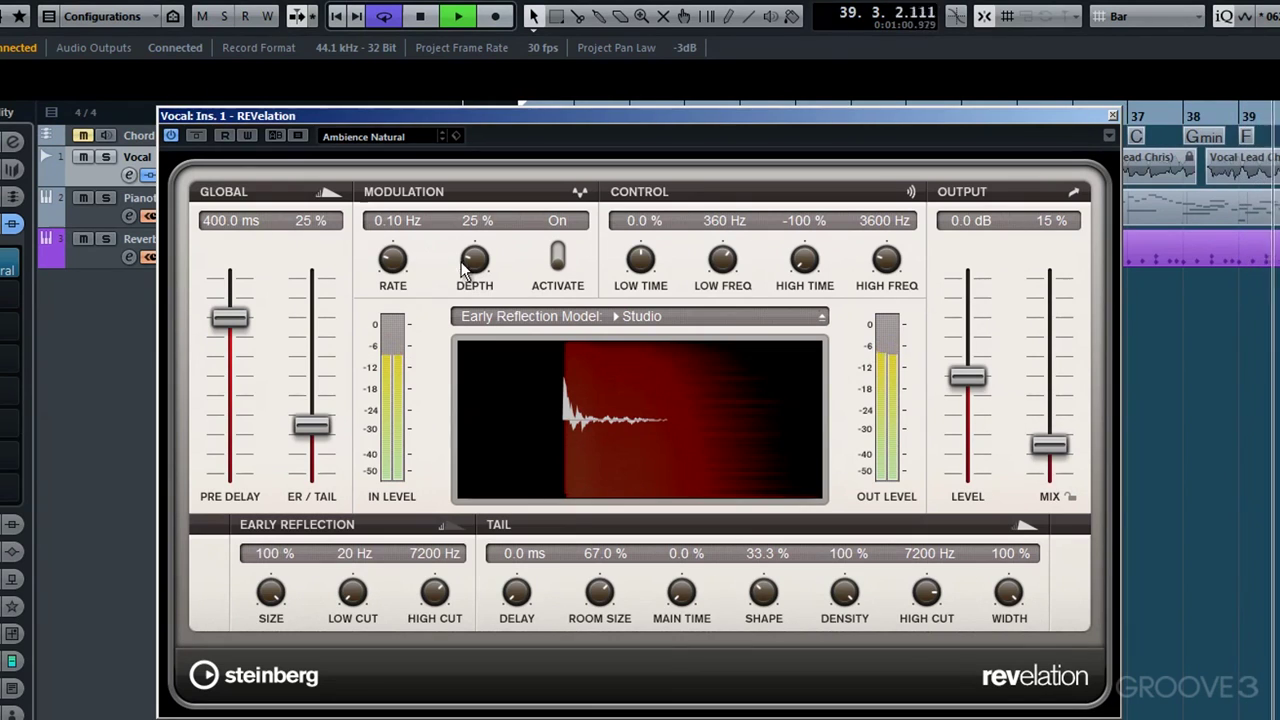
pyautogui.click(107, 157)
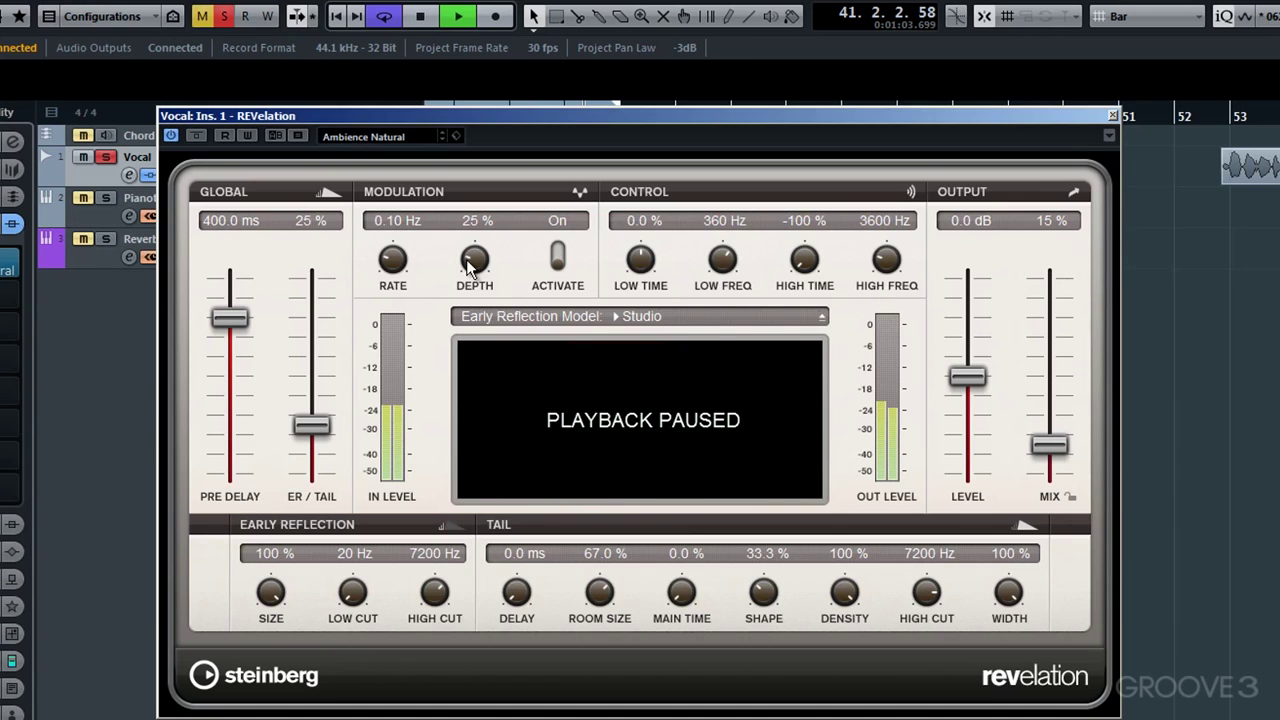
pyautogui.press('space')
pyautogui.moveTo(470, 262); pyautogui.dragTo(475, 186)
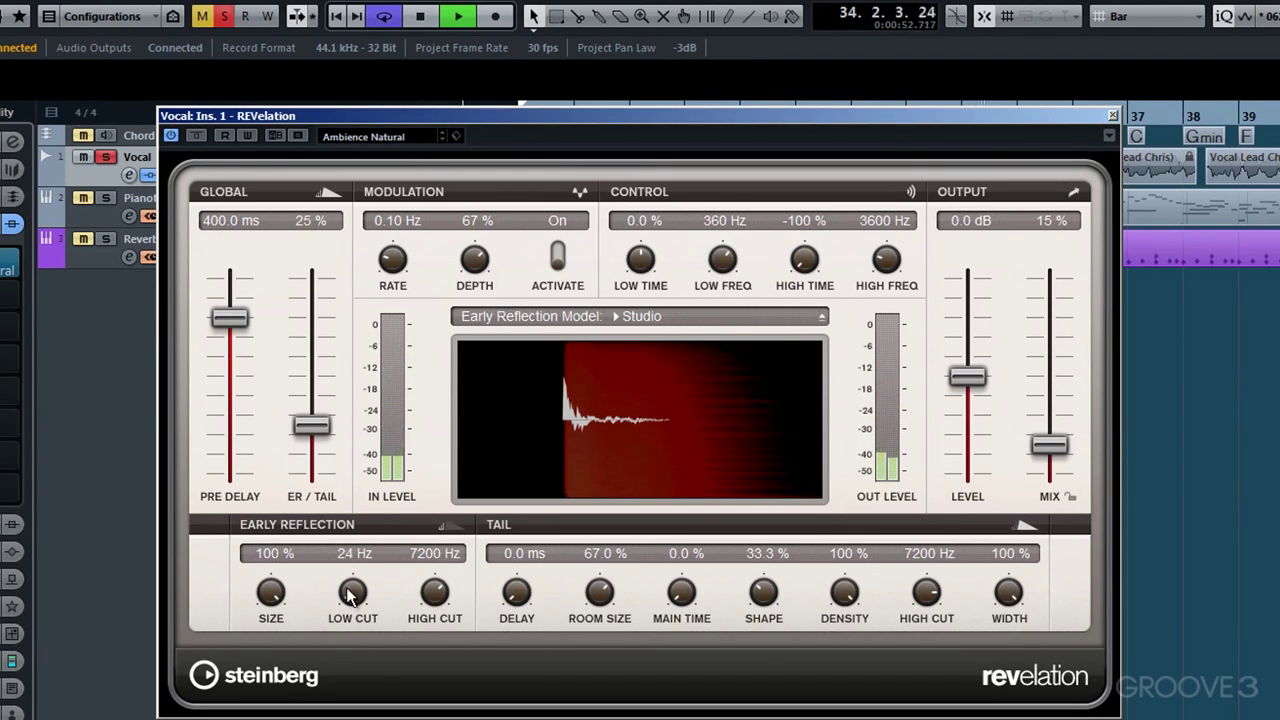
# Bring the early-reflection low cut to 88 Hz and raise the tail delay to 100 ms
pyautogui.moveTo(347, 599); pyautogui.dragTo(343, 510)
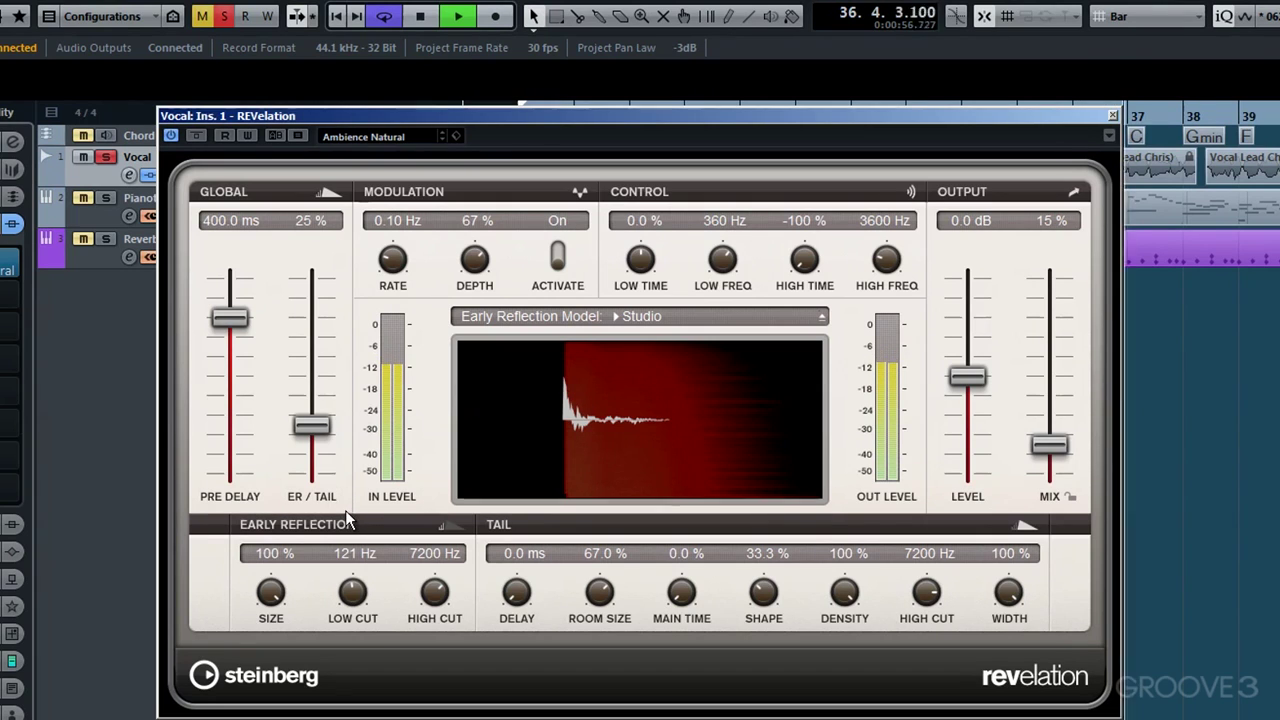
pyautogui.moveTo(345, 565); pyautogui.dragTo(357, 611)
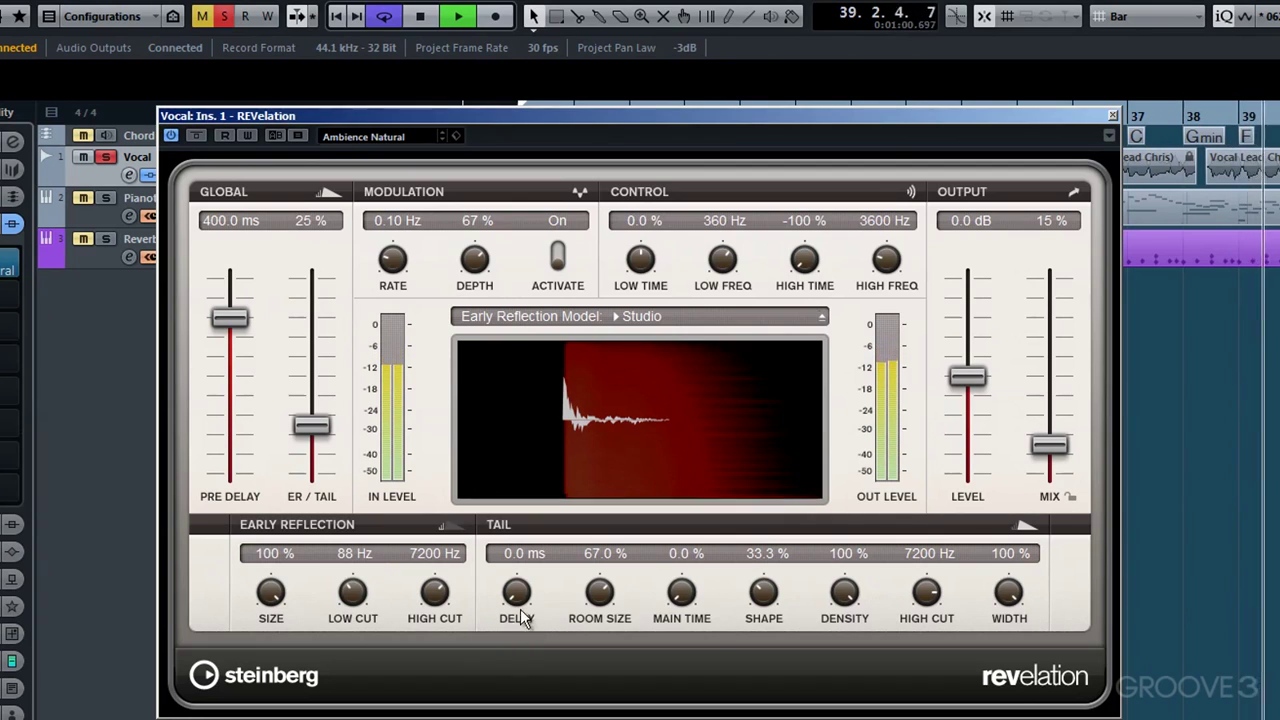
pyautogui.moveTo(510, 598); pyautogui.dragTo(483, 473)
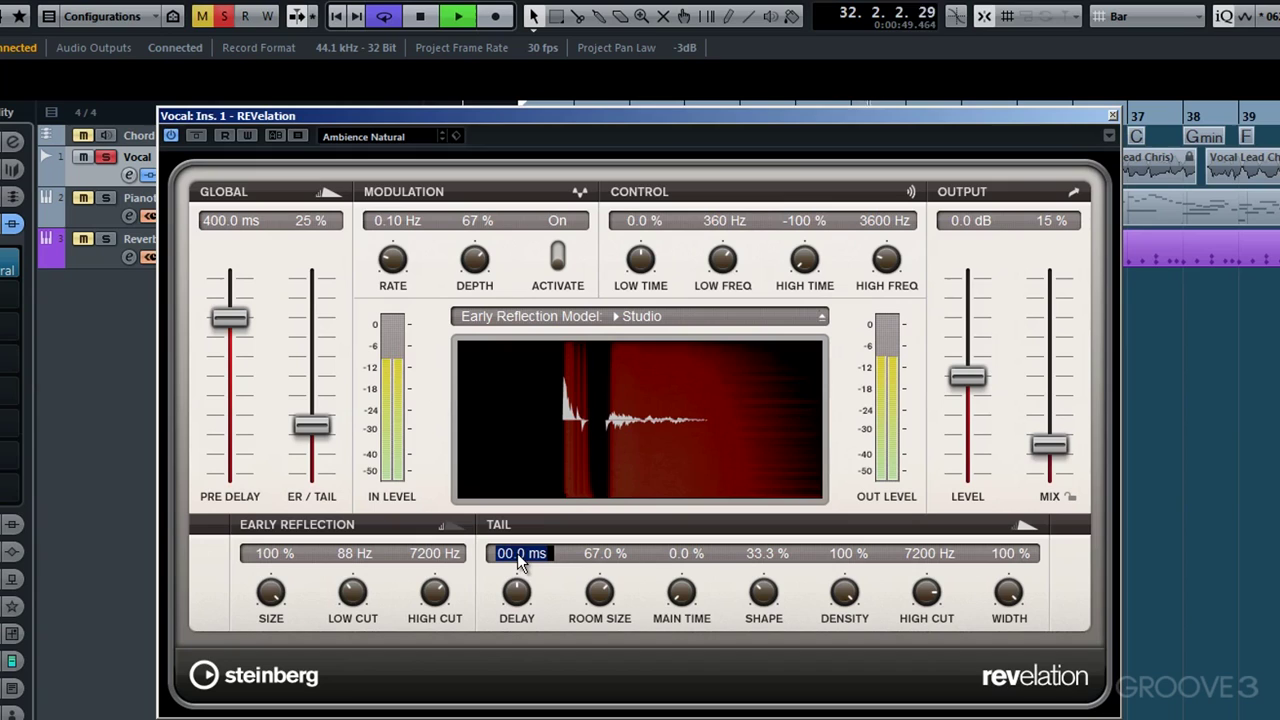
# Enter a 99 ms tail delay, unsolo the Vocal track and stop playback at bar 26
pyautogui.write('99')
pyautogui.press('Return')
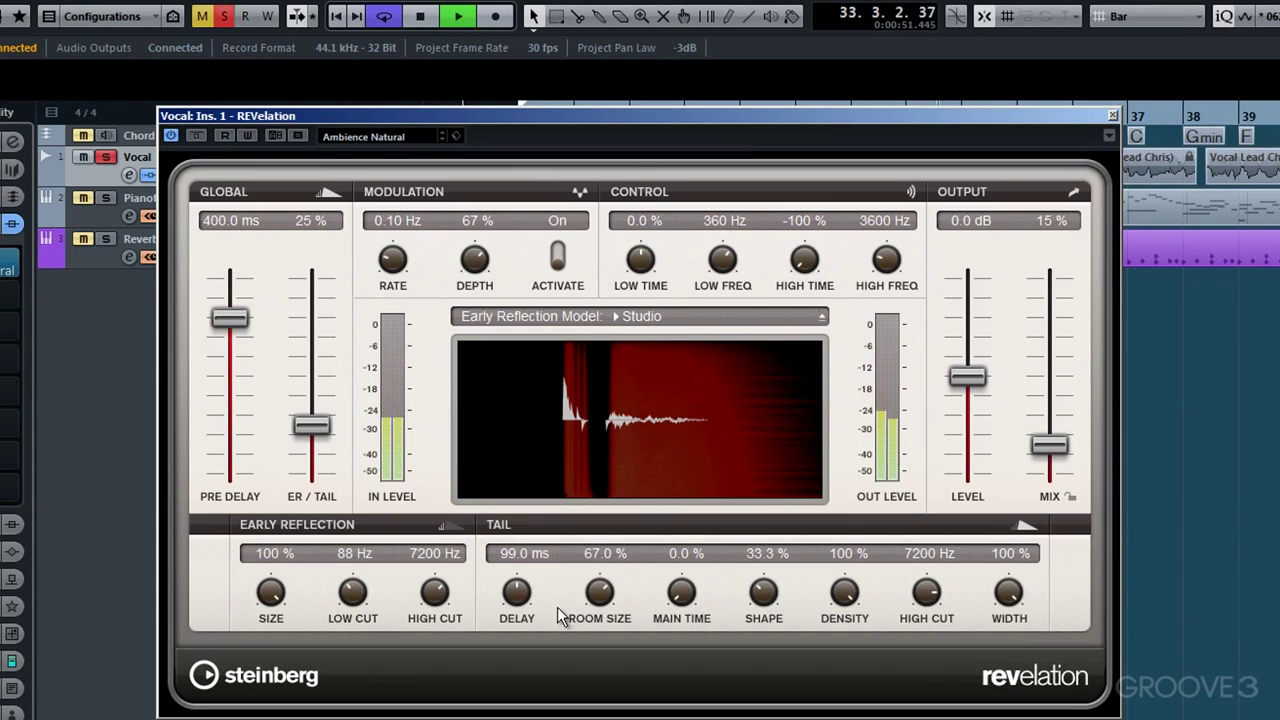
pyautogui.click(111, 158)
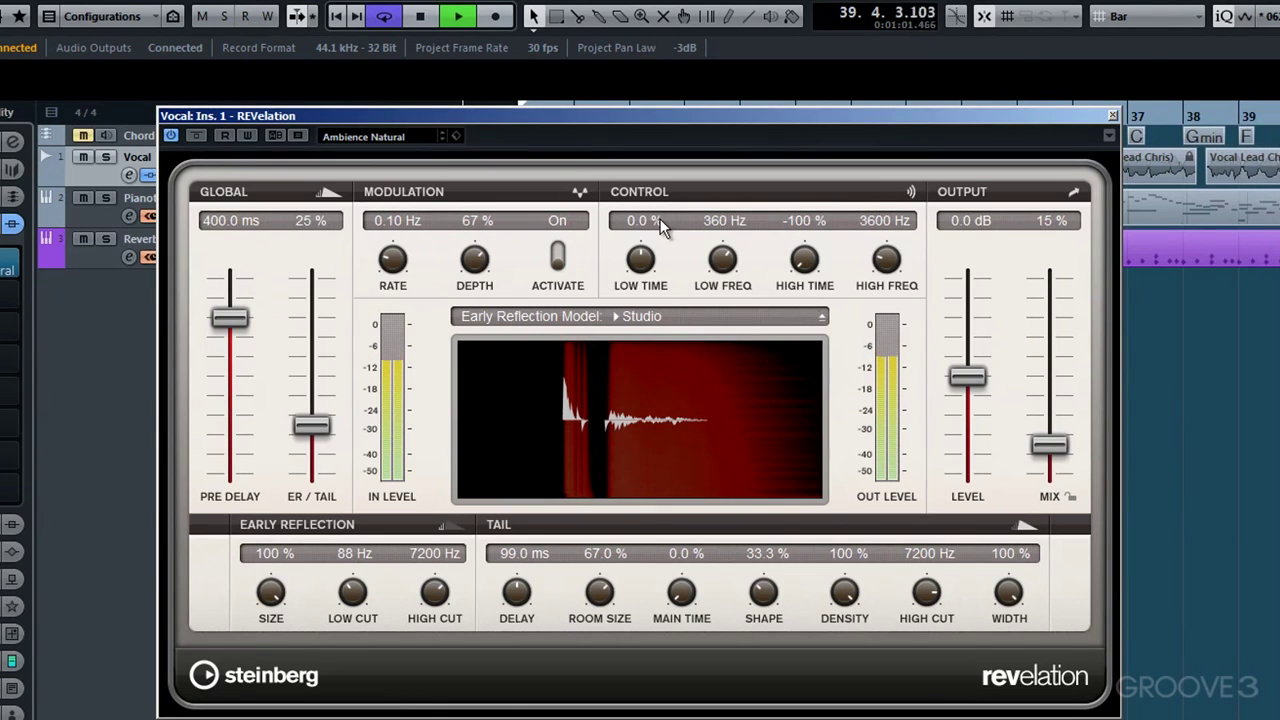
pyautogui.click(421, 17)
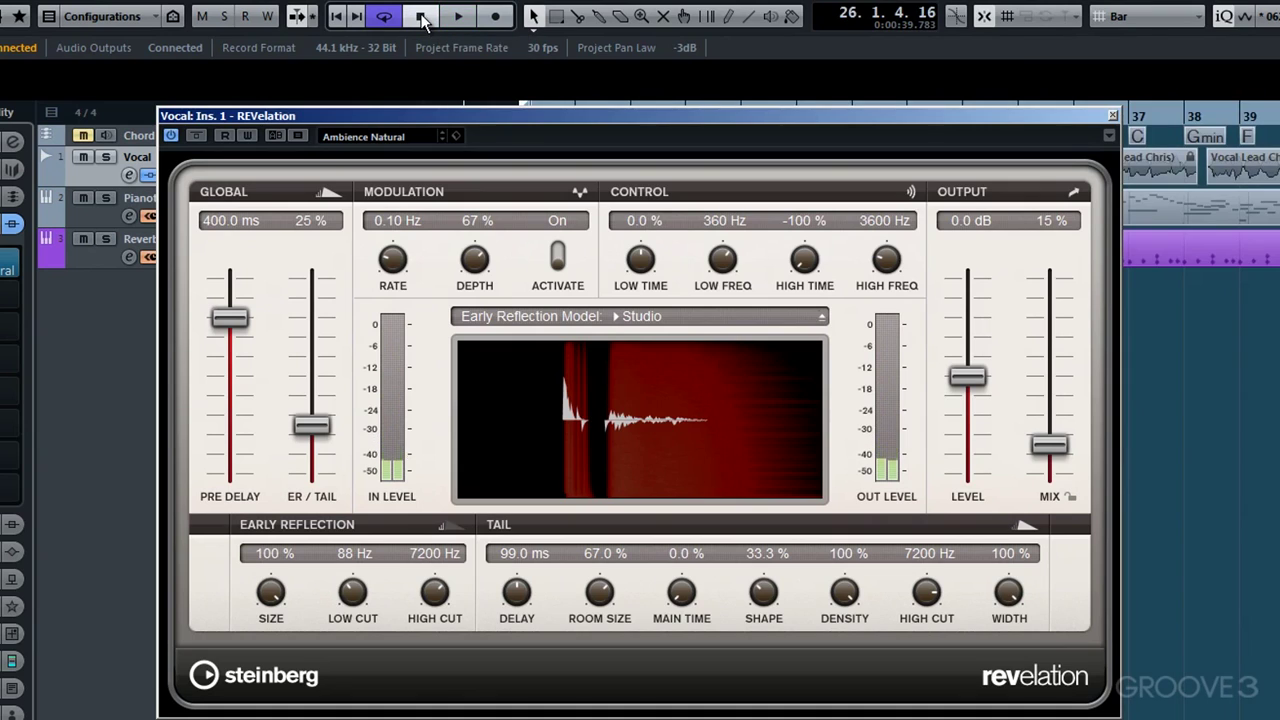